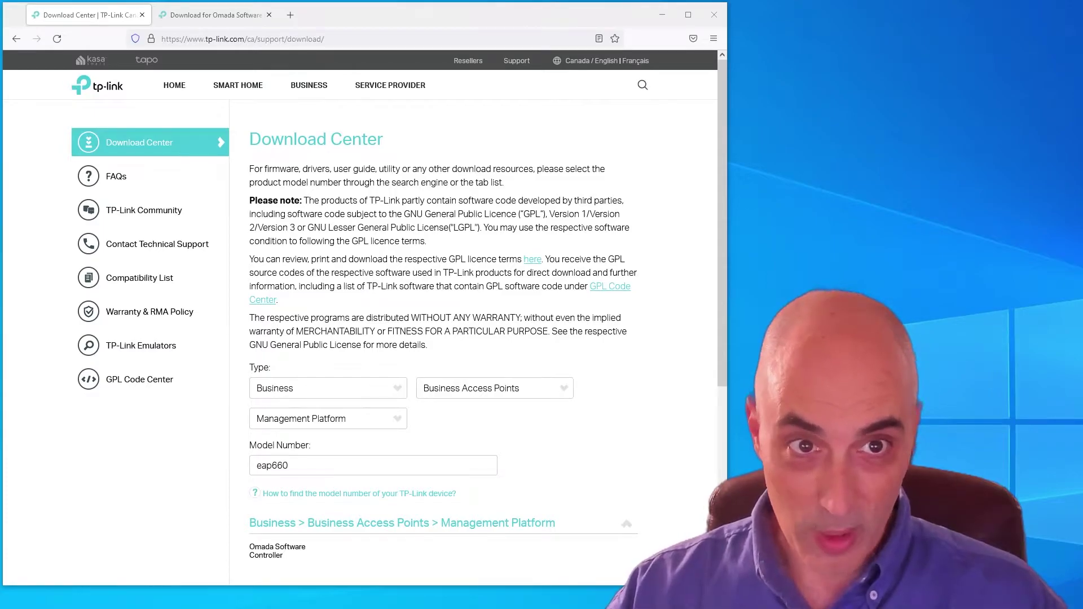
List the V4 Controller Software downloads, with Windows builds V4.4.6 and V4.4.4 showing.
click(202, 17)
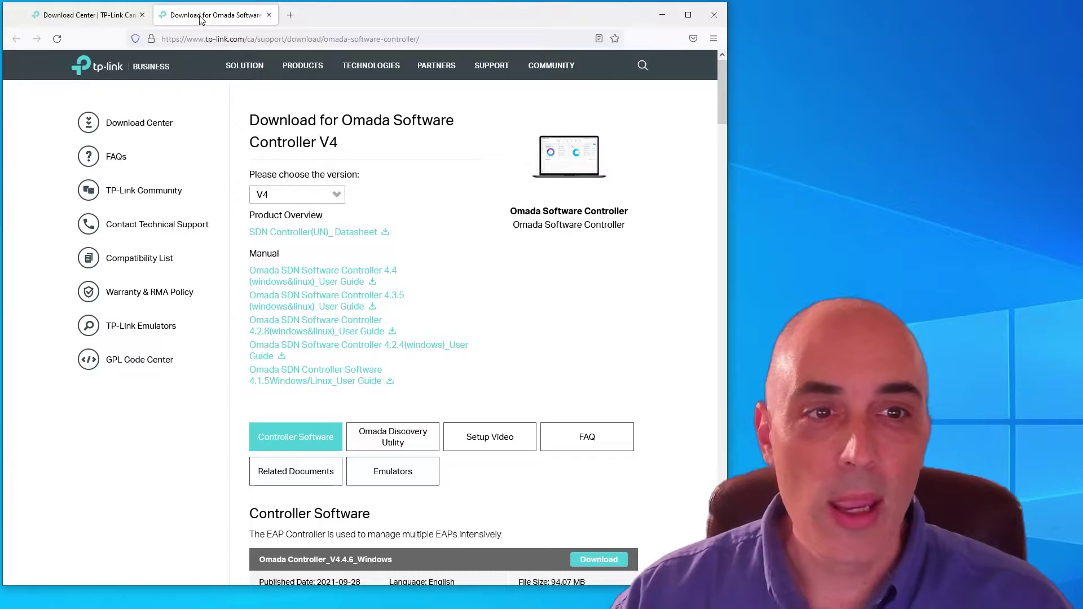
click(328, 196)
click(305, 212)
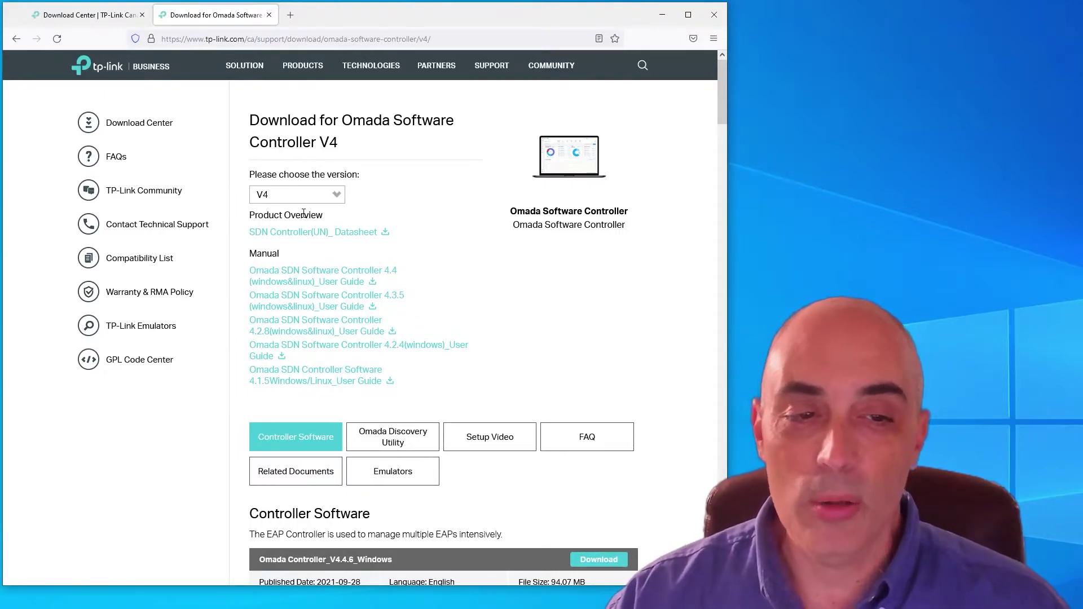
click(309, 442)
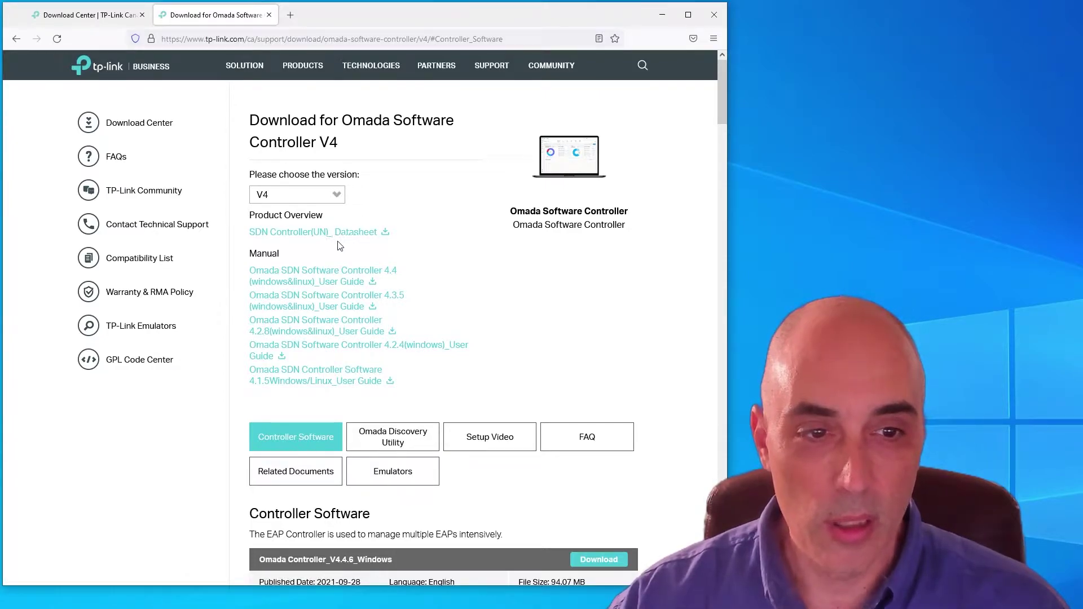
scroll(337, 375, down, 3)
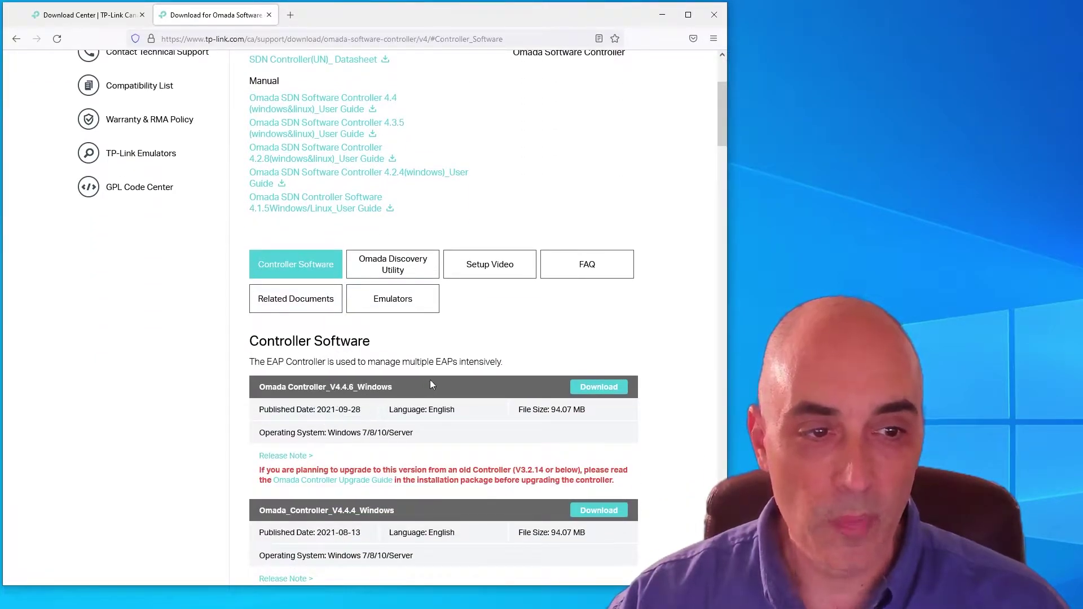
Download and save the Omada Controller V4.4.6 Windows zip, then dismiss the upgrade popup.
click(598, 389)
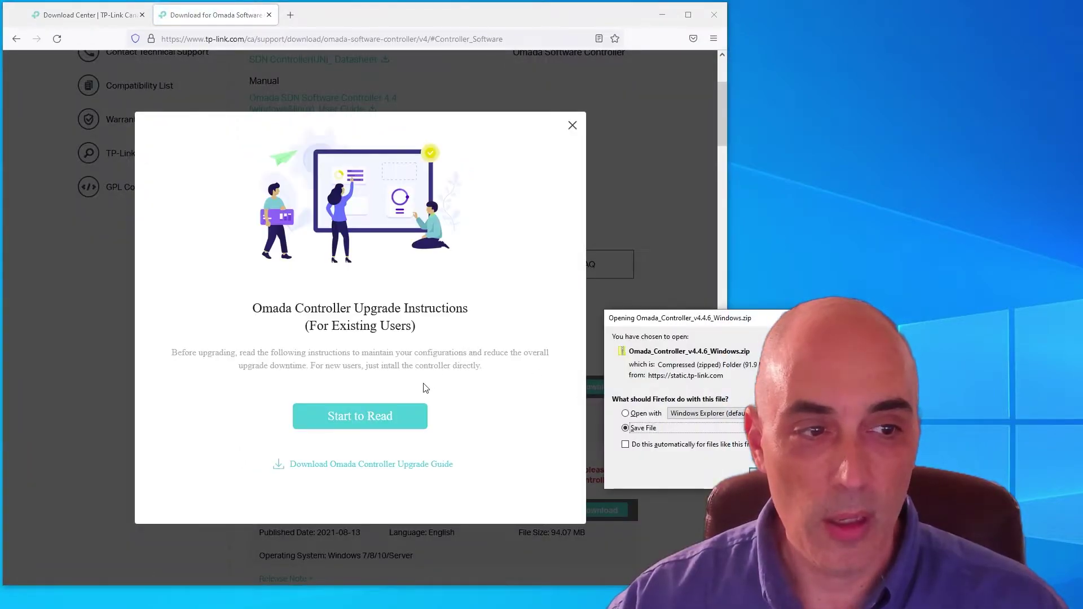
drag(694, 322, 195, 152)
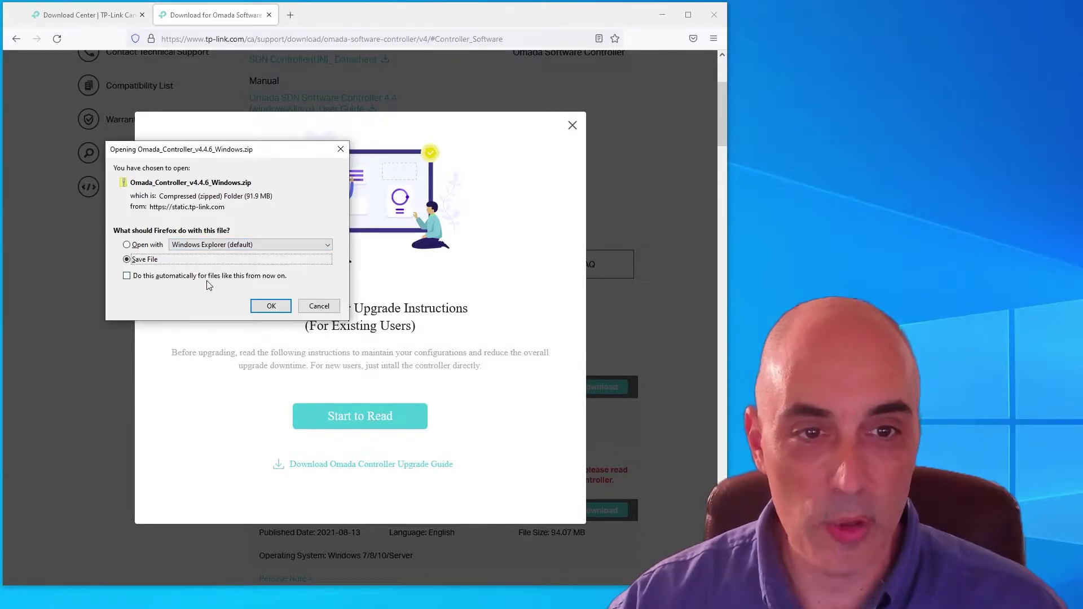
click(271, 306)
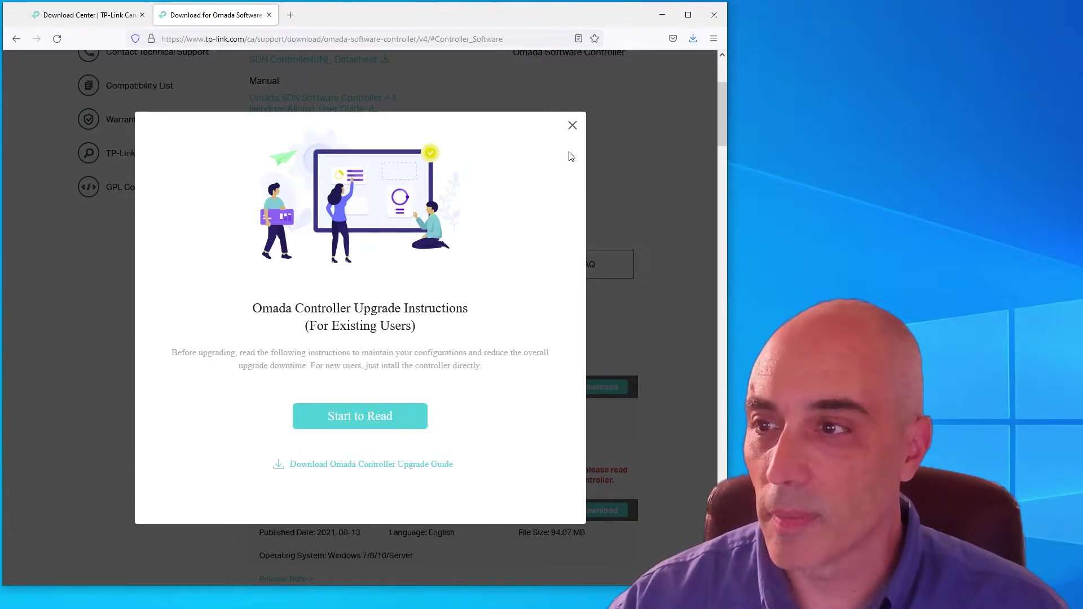
click(572, 126)
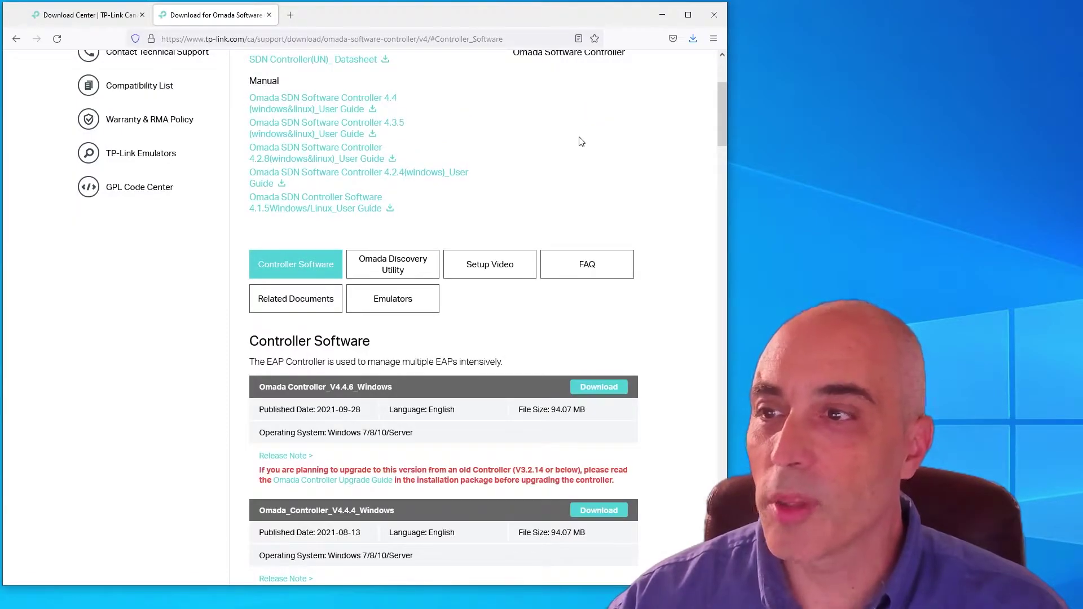
Open the Downloads folder holding Omada_Controller_v4.4.6_Windows.zip from the downloads list.
scroll(582, 149, up, 3)
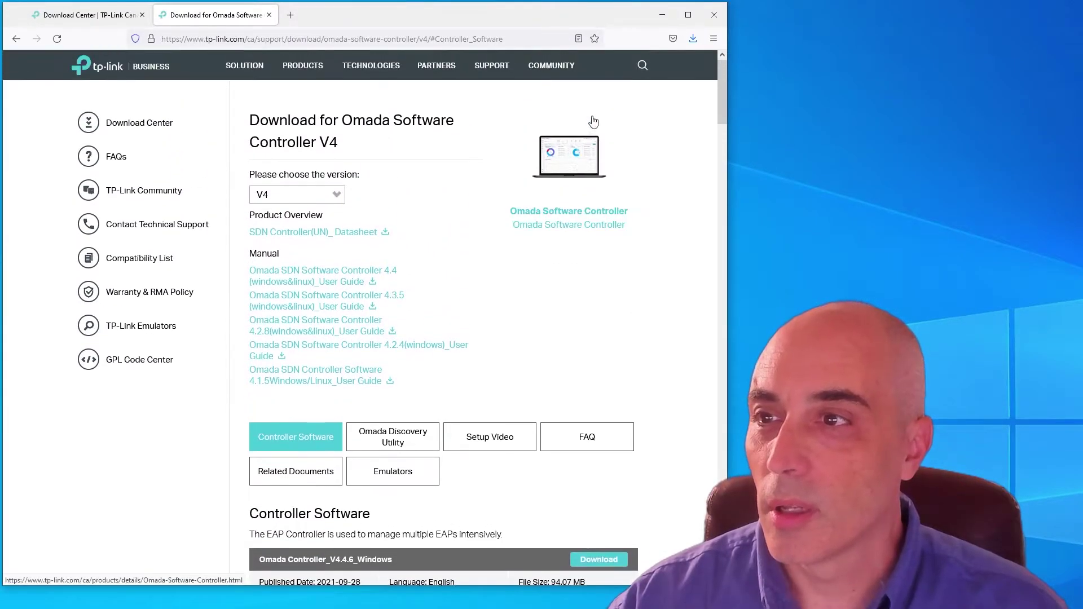
click(693, 40)
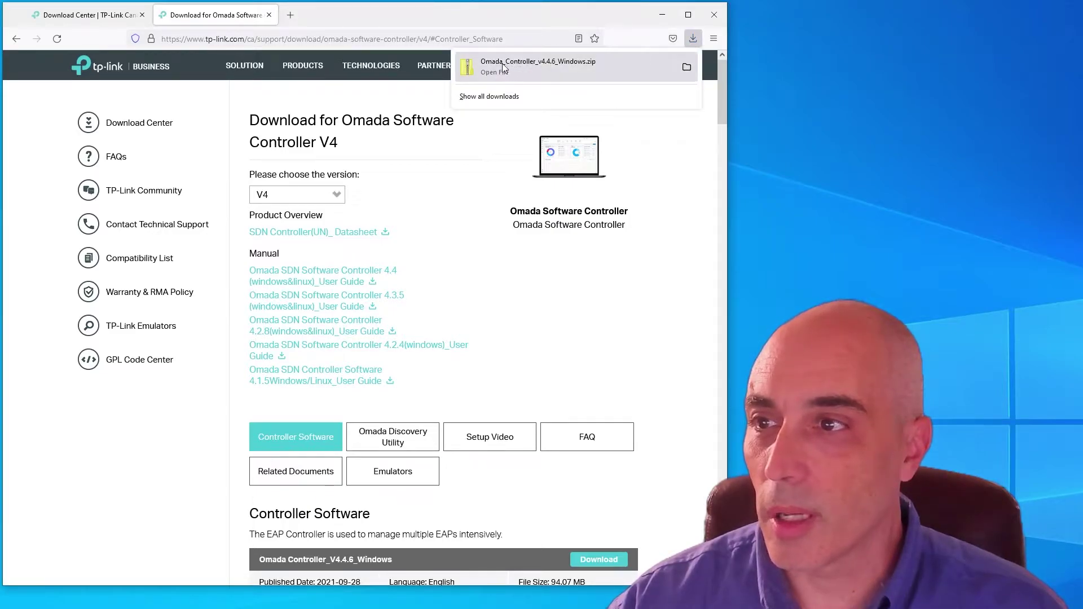
click(686, 67)
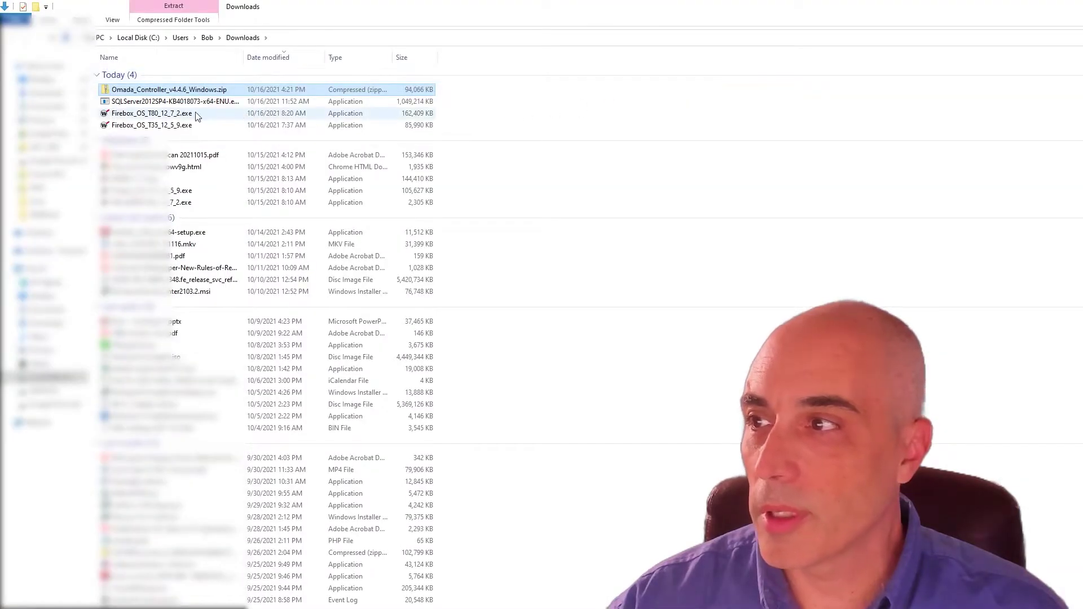
Extract Omada_Controller_v4.4.6_Windows.zip into its own folder with 7-Zip and run Omada Controller.exe.
right_click(173, 89)
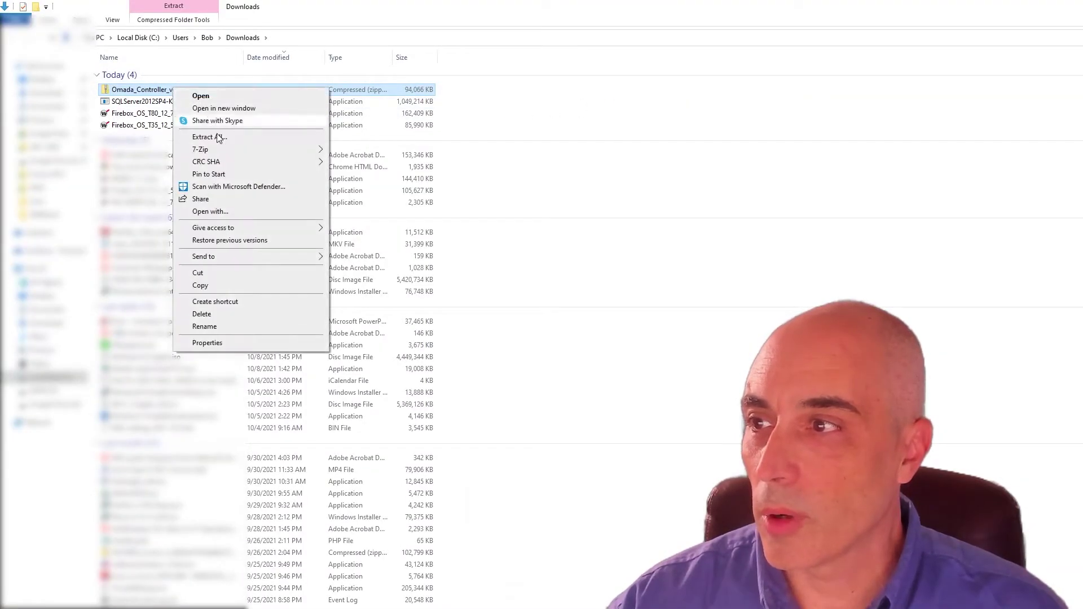
mouse_move(257, 149)
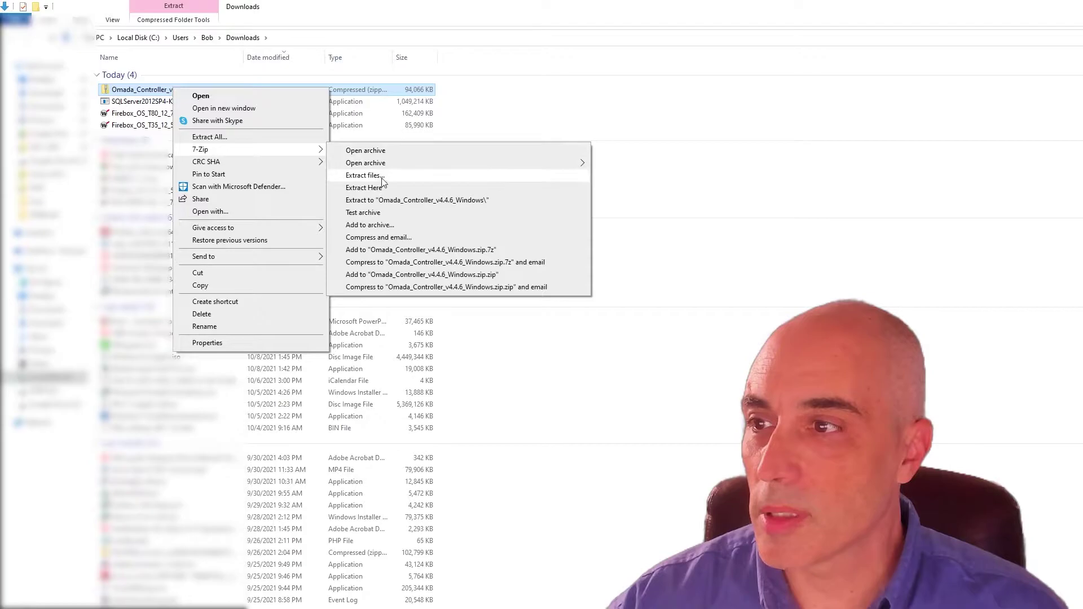
click(394, 200)
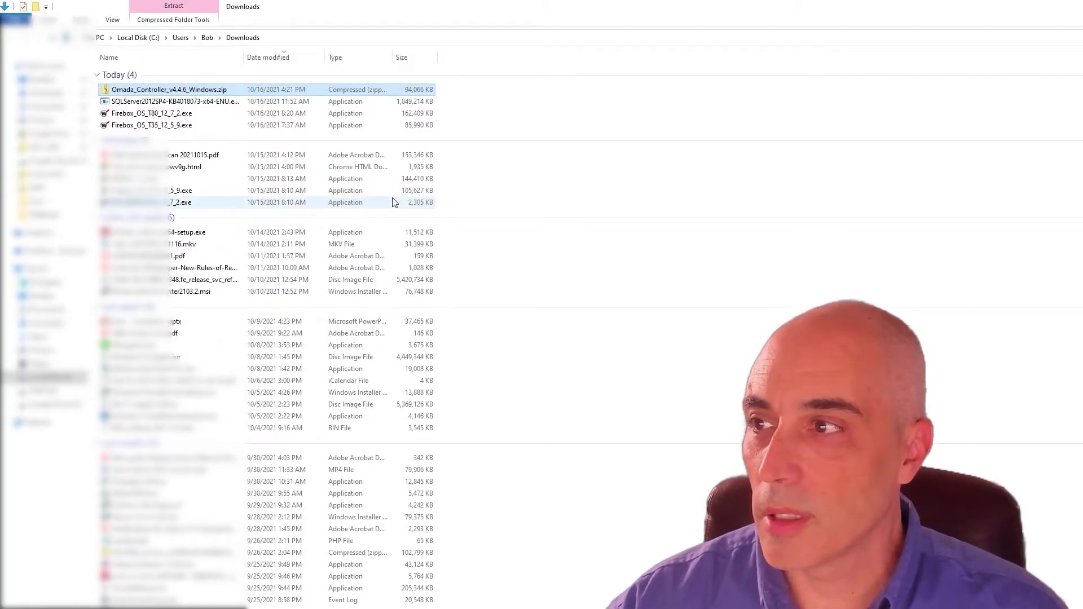
double_click(168, 140)
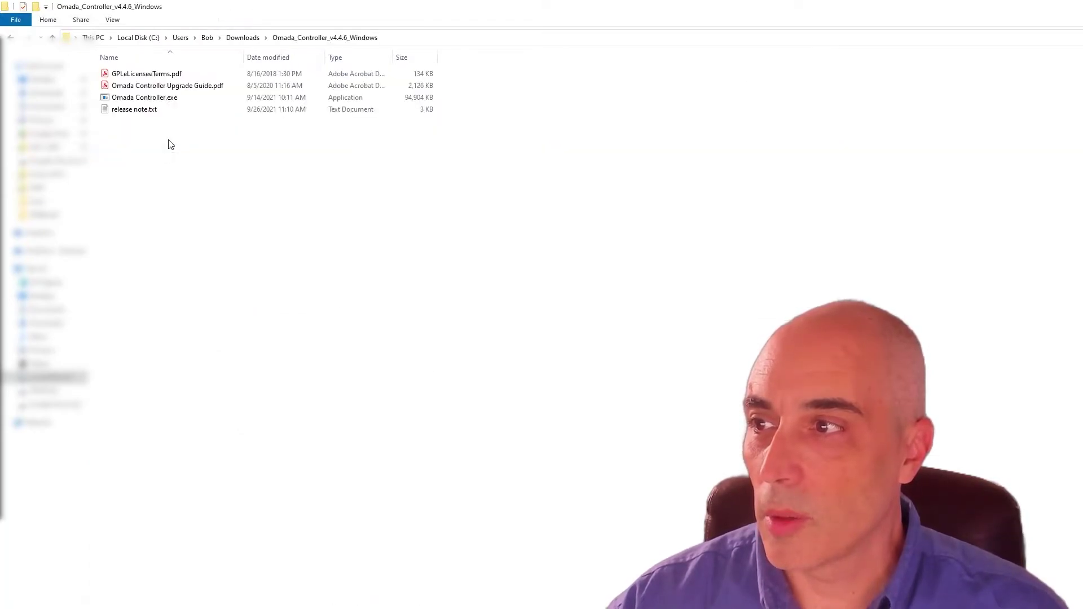
double_click(171, 103)
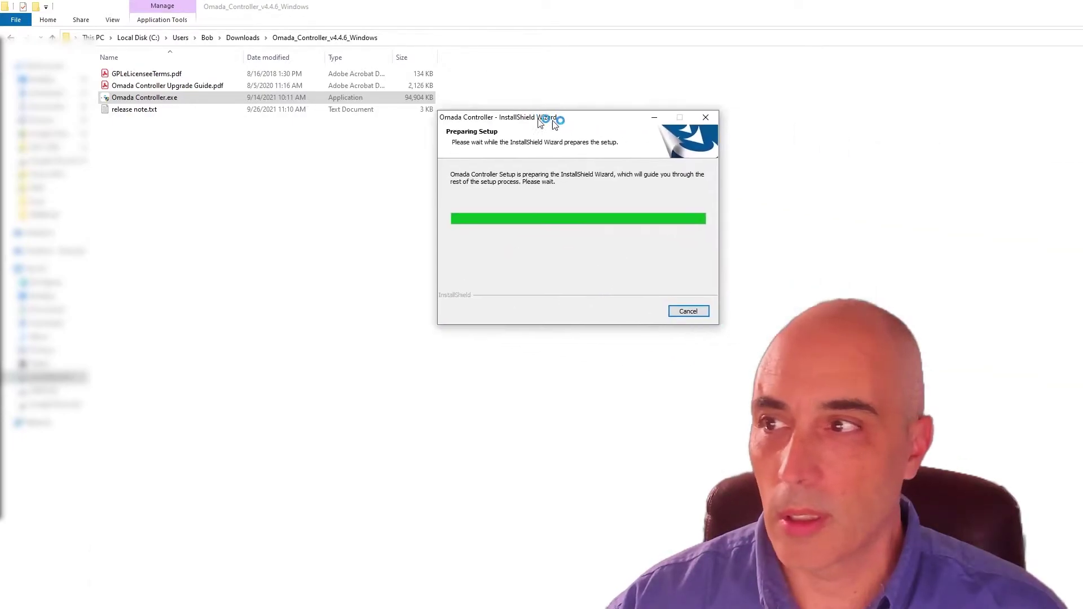
Let InstallShield finish preparing setup until it asks whether to download Java 8.
drag(552, 123, 226, 46)
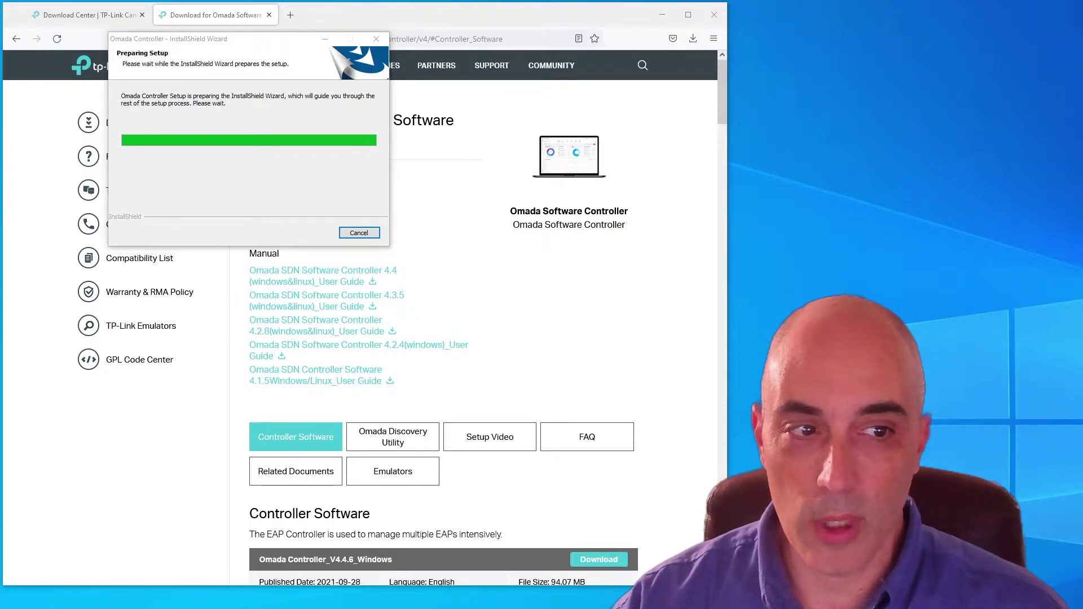
drag(794, 211, 328, 94)
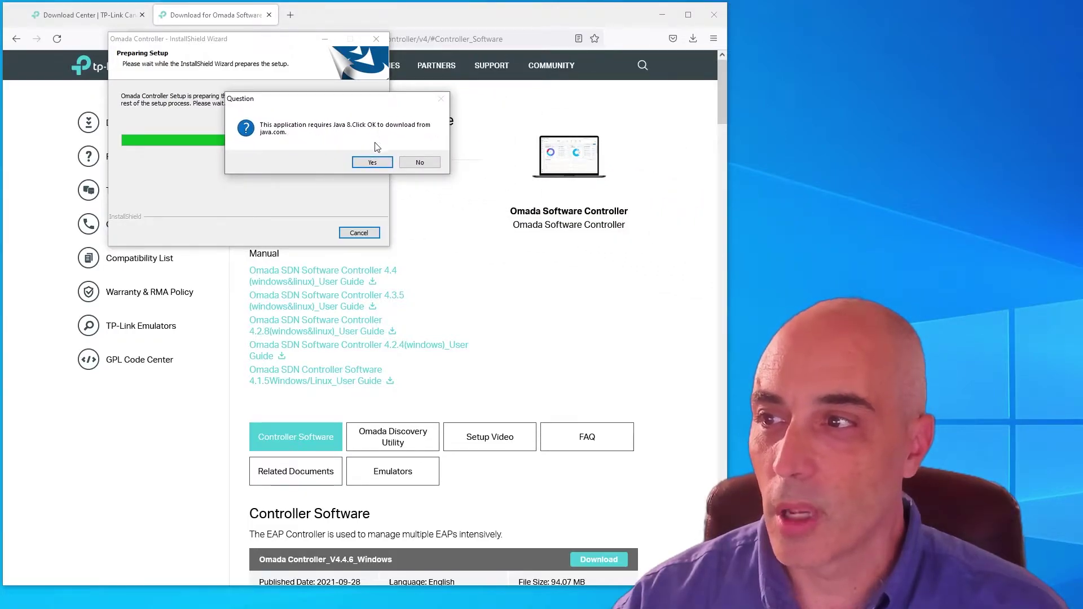
Agree to get Java 8, accept all cookies on java.com, and open the Java download page.
click(372, 163)
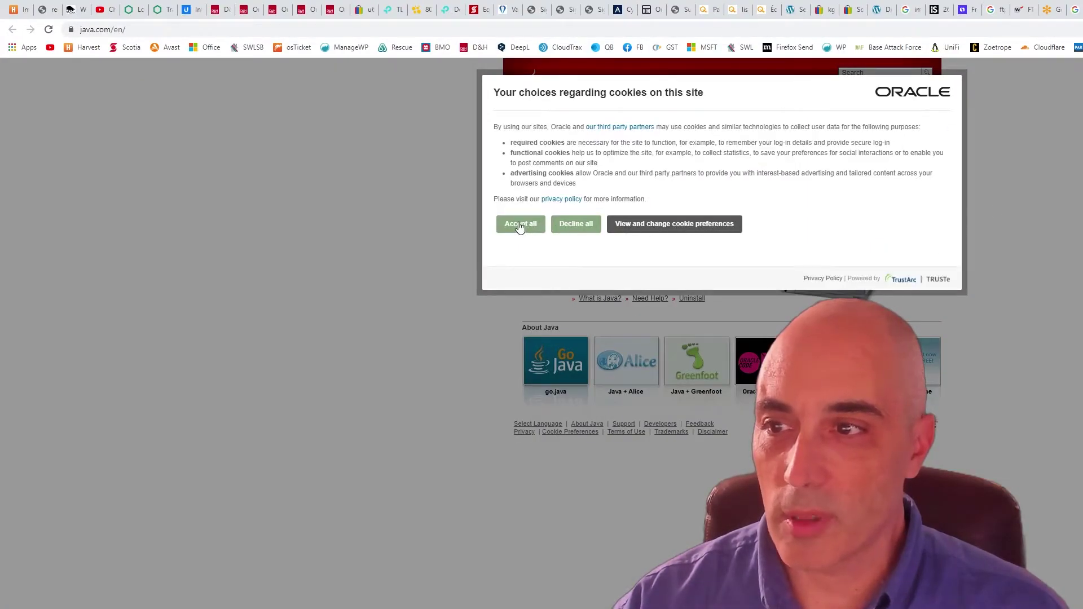
click(520, 224)
click(646, 268)
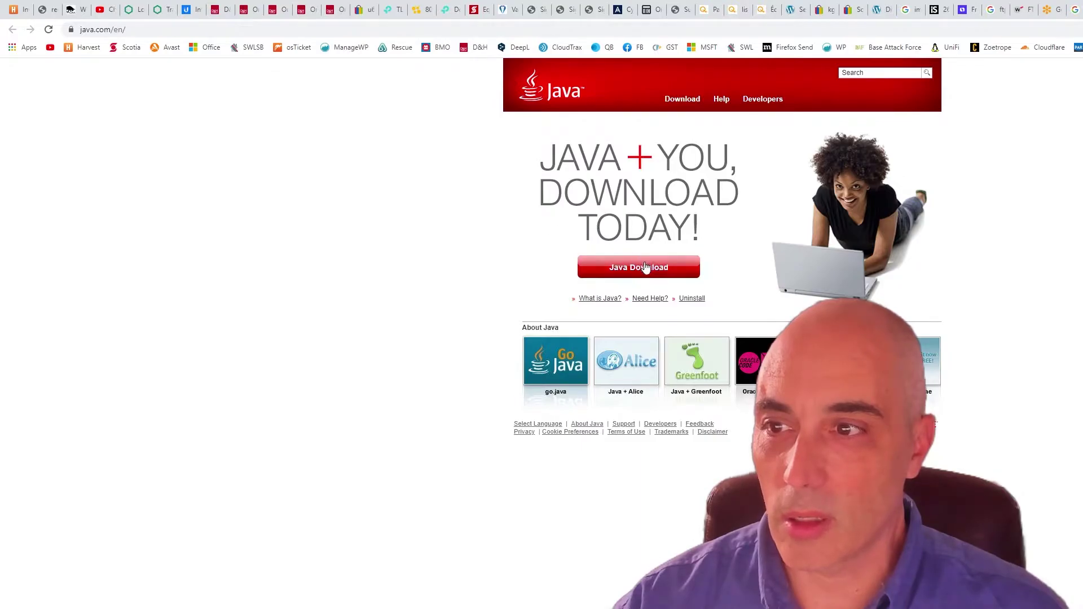
Advance the Omada installer past its welcome page to the install folder selection.
drag(763, 244, 467, 67)
click(499, 266)
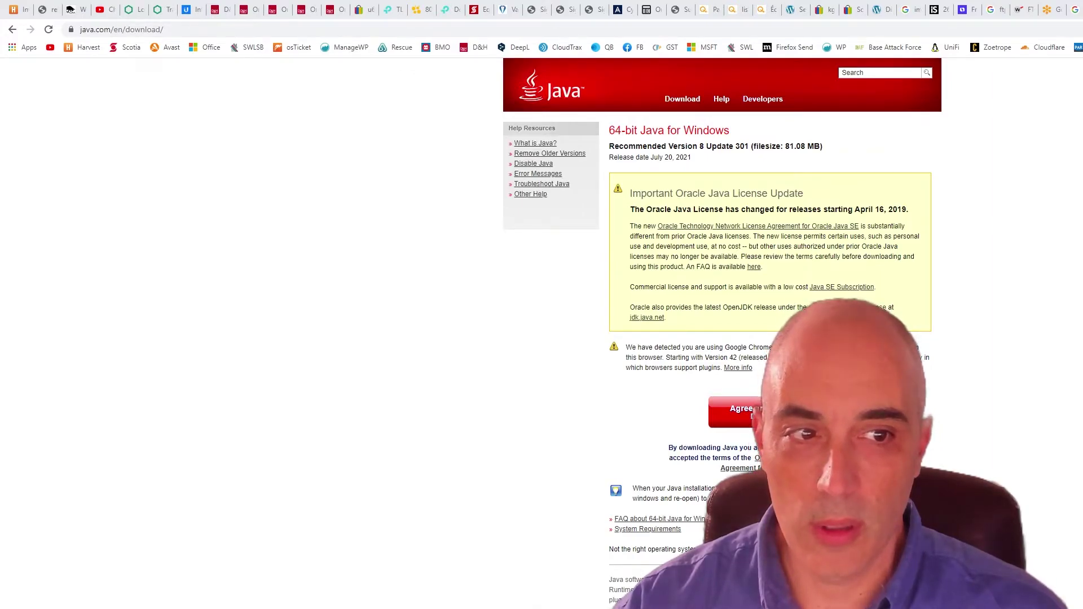
drag(474, 172, 410, 87)
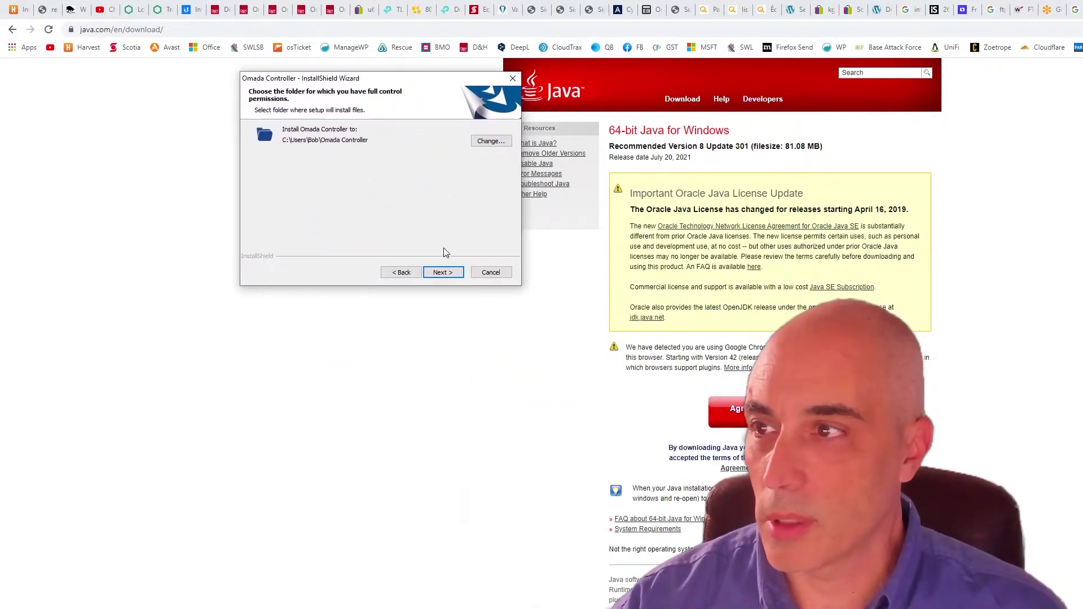
Install to the default folder and allow Java through the firewall on private and public networks.
click(442, 272)
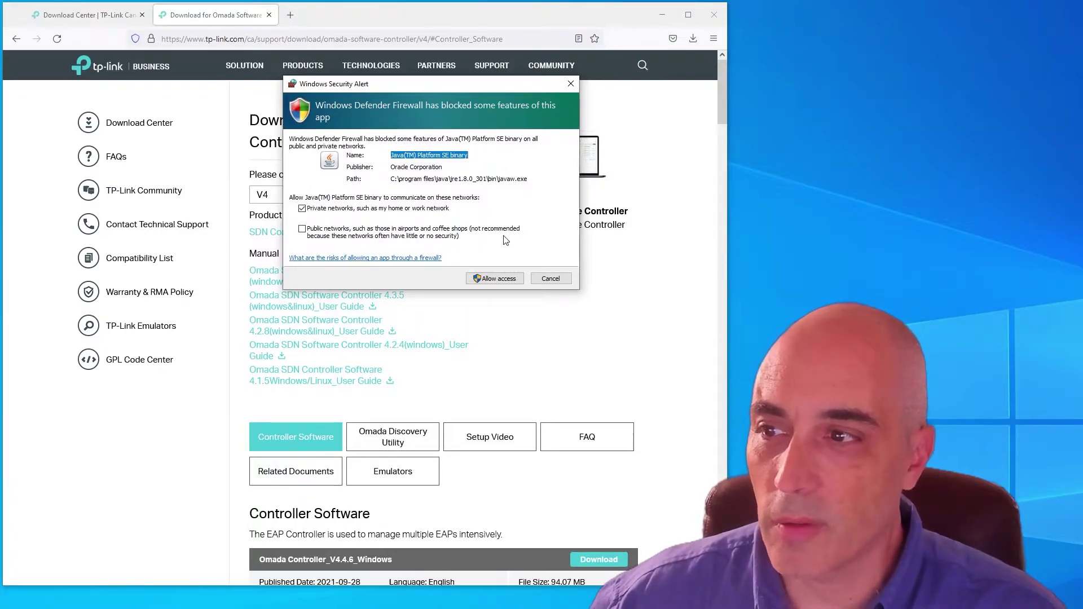
click(303, 229)
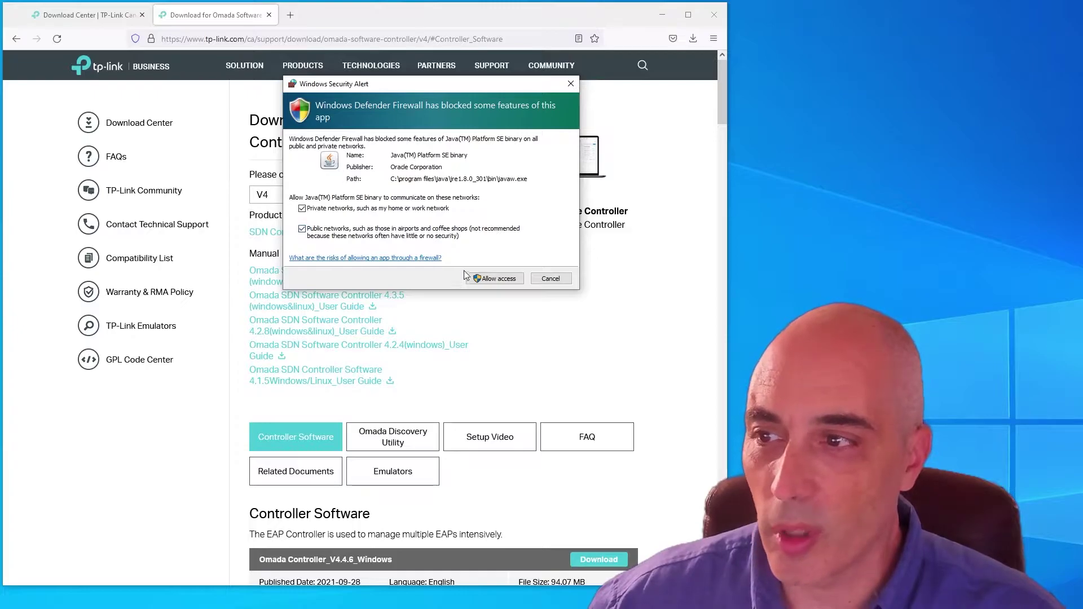
click(492, 279)
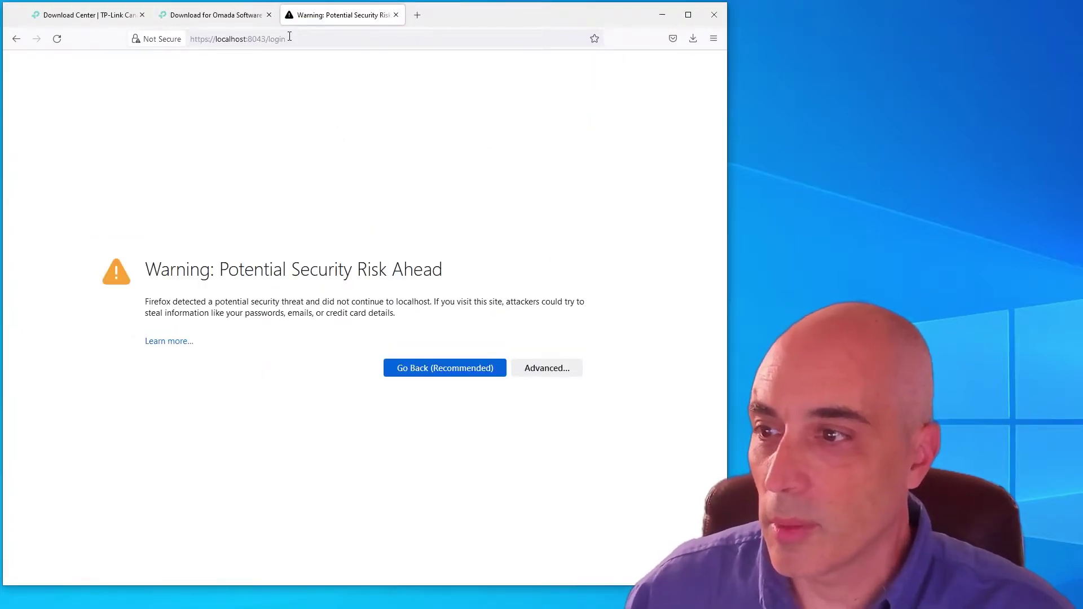
Bypass the localhost:8043 certificate warning and start the controller setup wizard.
click(534, 369)
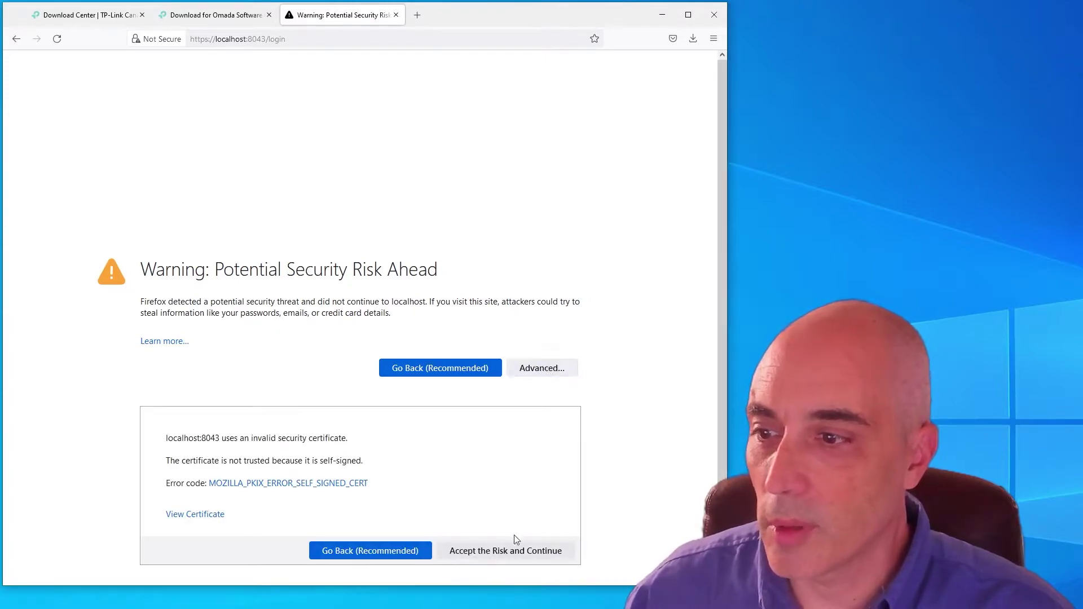
click(529, 556)
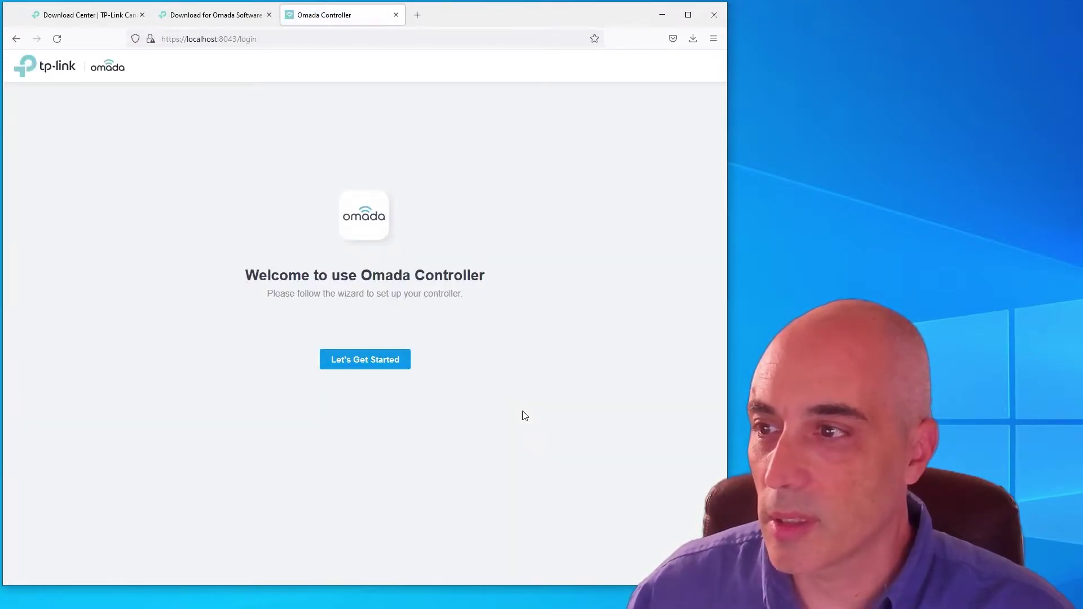
click(384, 361)
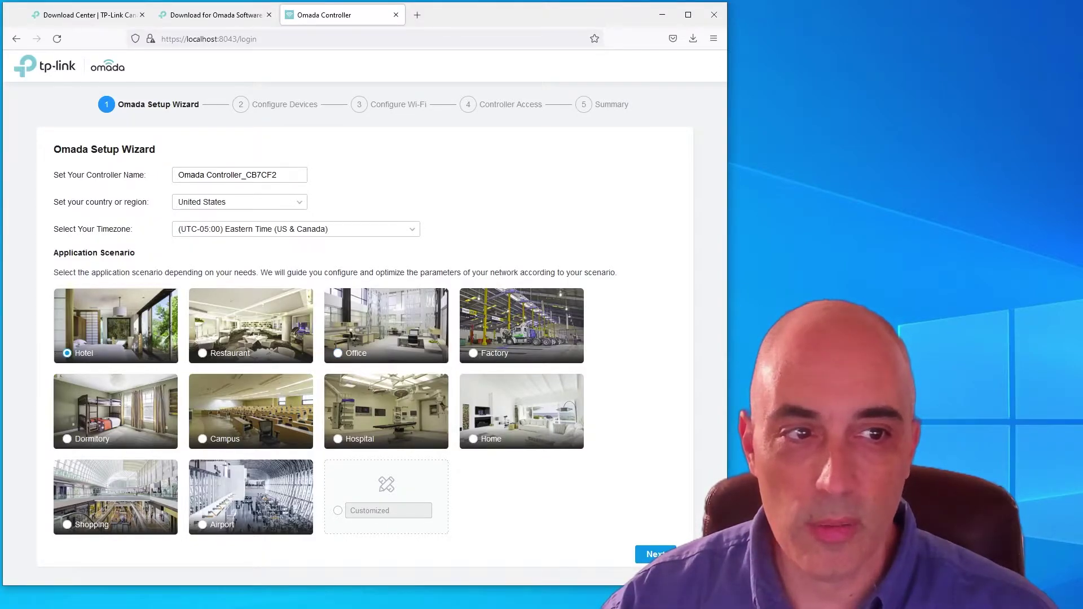
Select the Office application scenario and continue to Configure Devices.
drag(1072, 141, 526, 107)
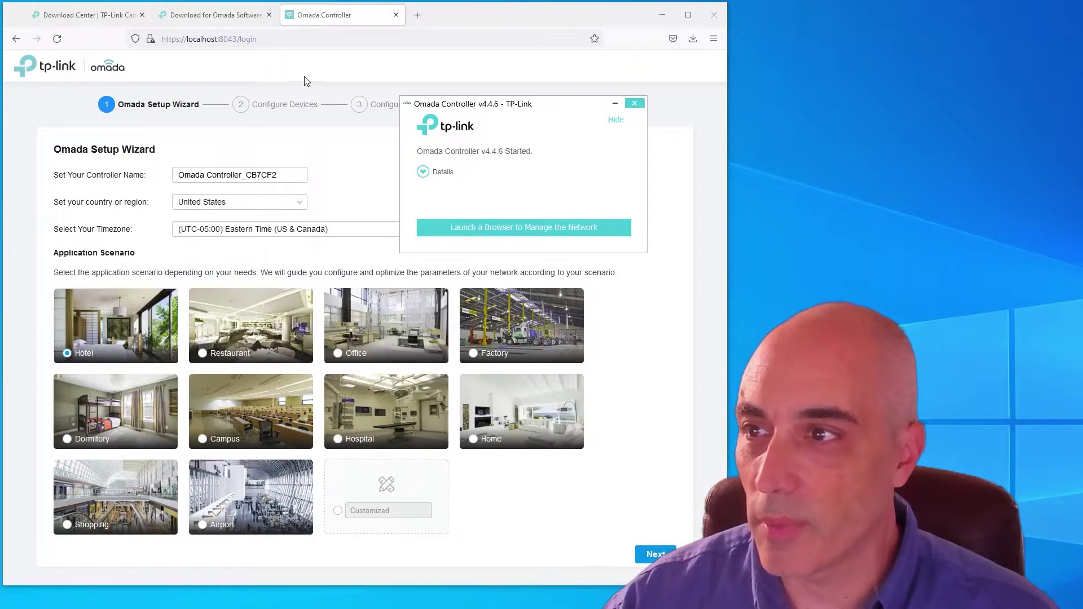
drag(527, 104, 902, 59)
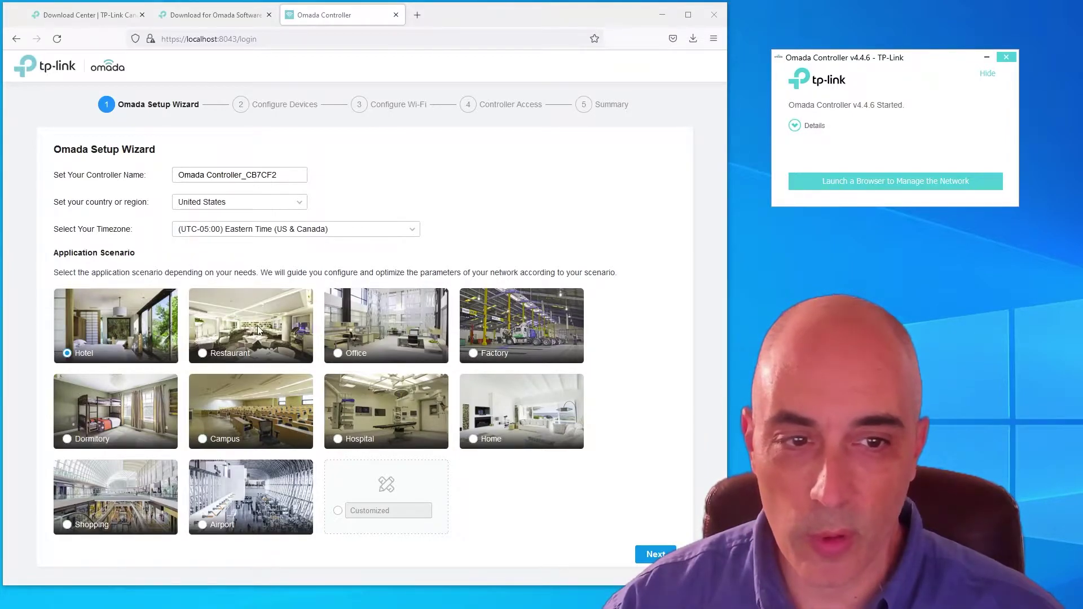
click(355, 343)
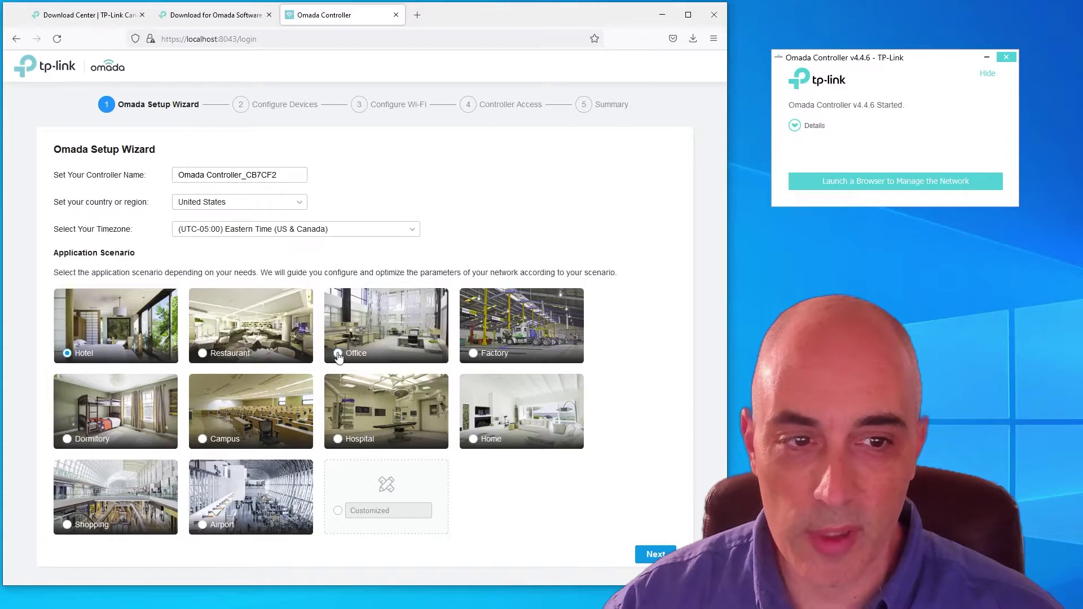
click(656, 554)
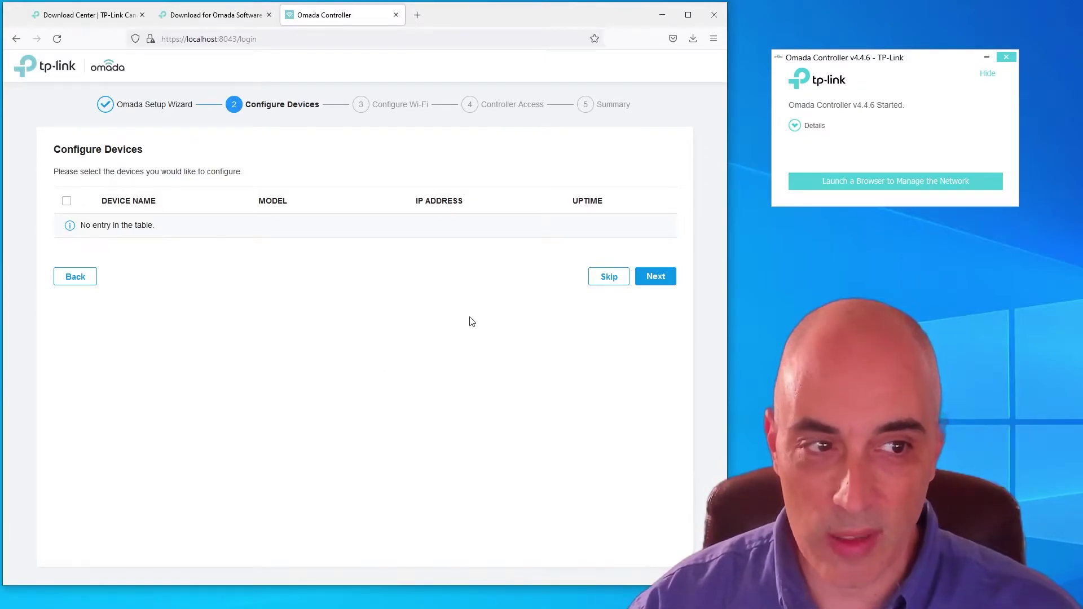
Name the Wi-Fi network CTOBOB_SSID, enter its password, and leave Guest Wi-Fi off.
click(663, 277)
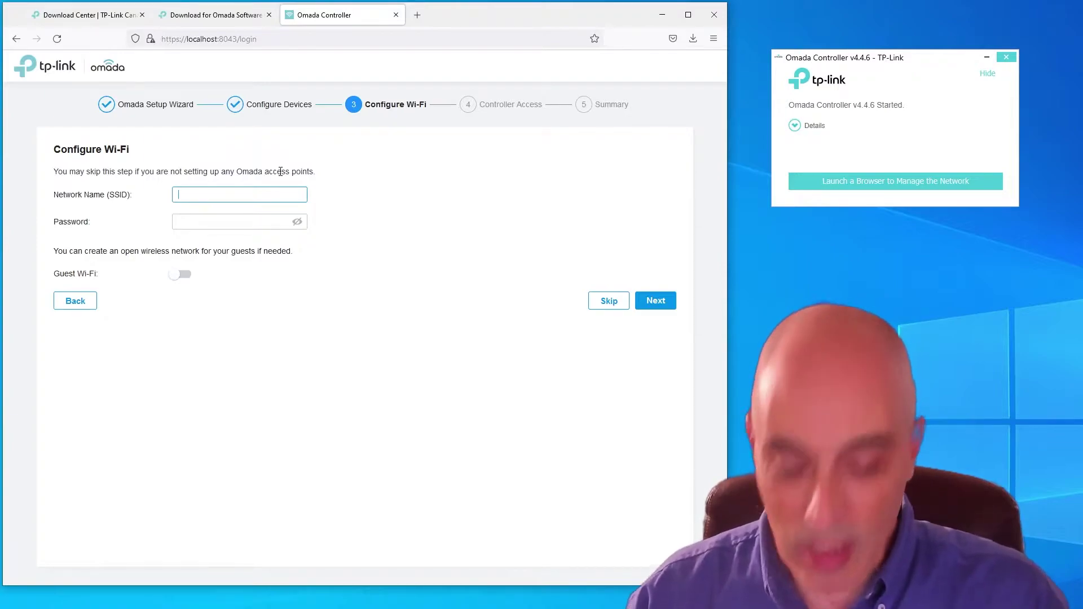
text(C)
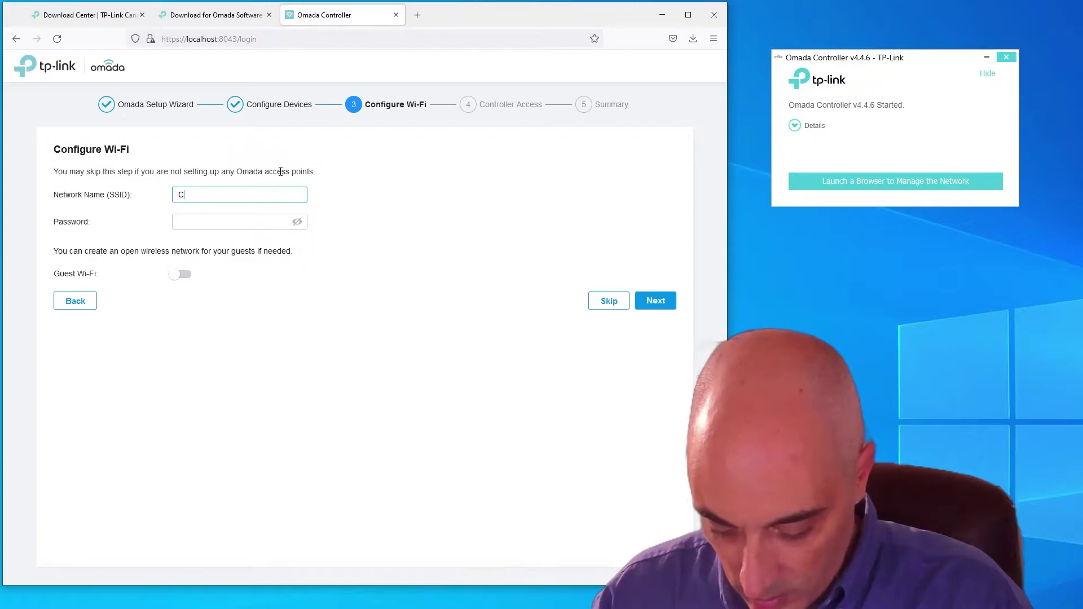
text(TO)
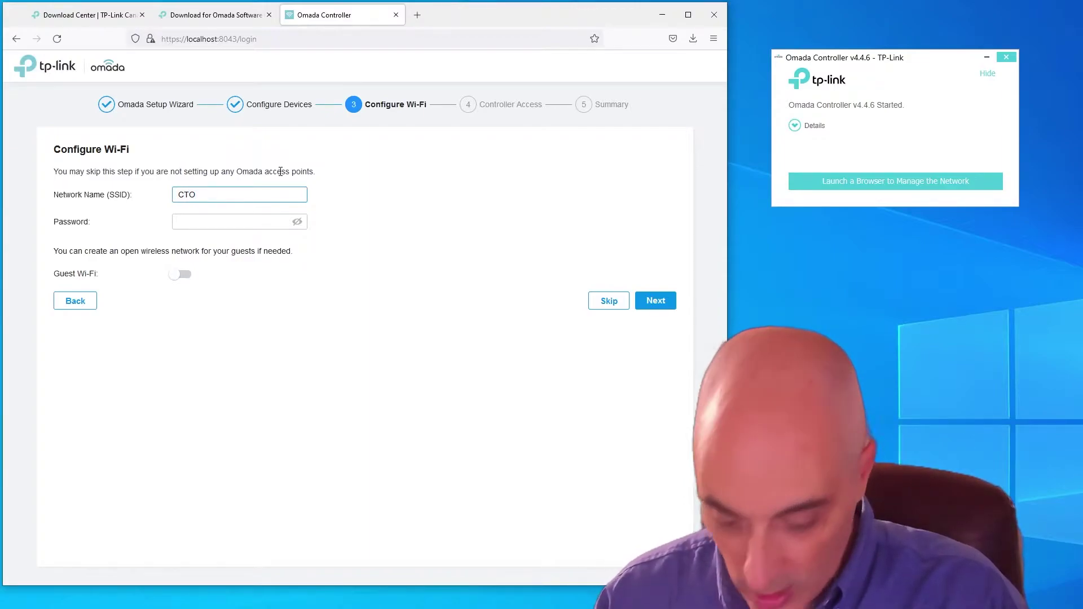
text(BOB)
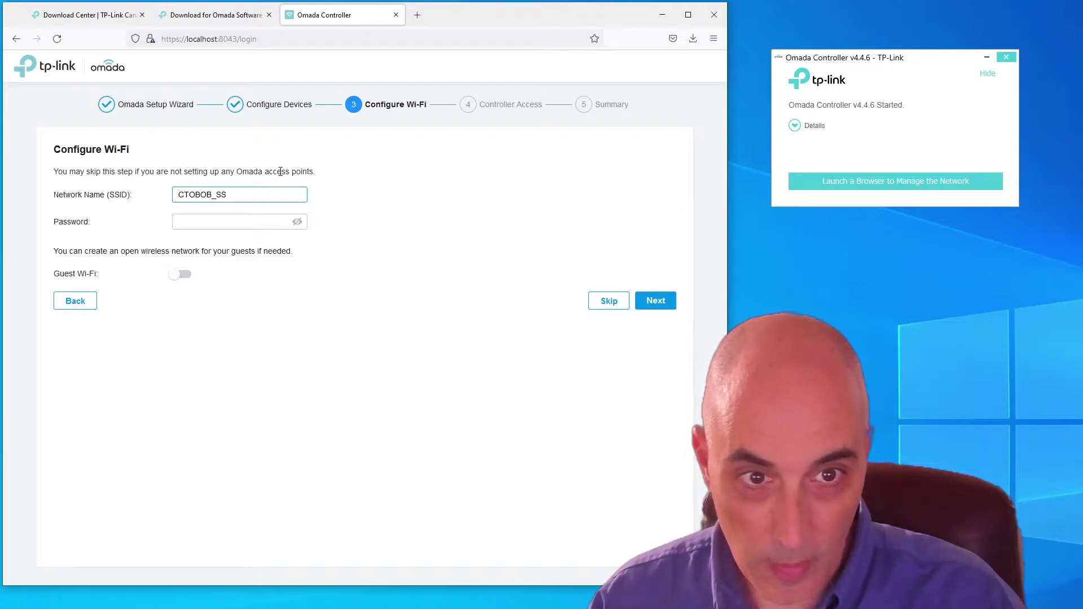
text(_SSID)
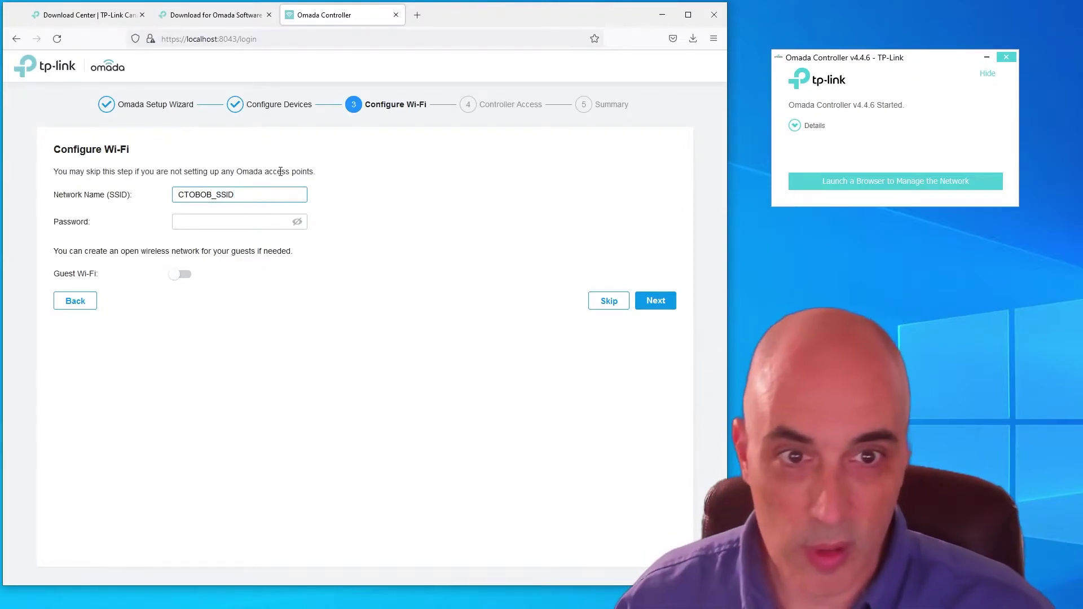
click(241, 219)
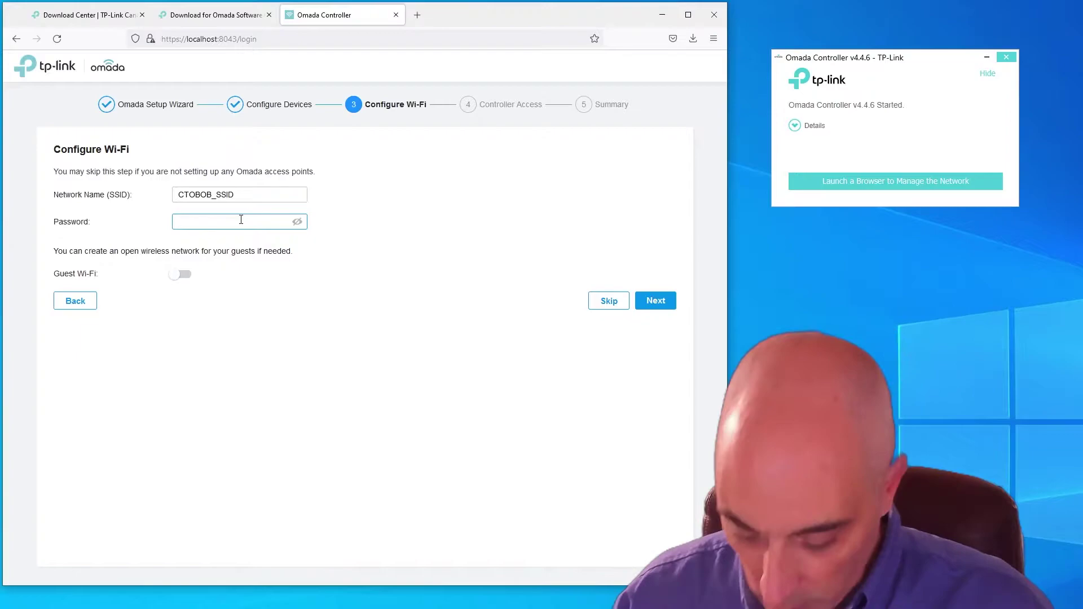
text(p)
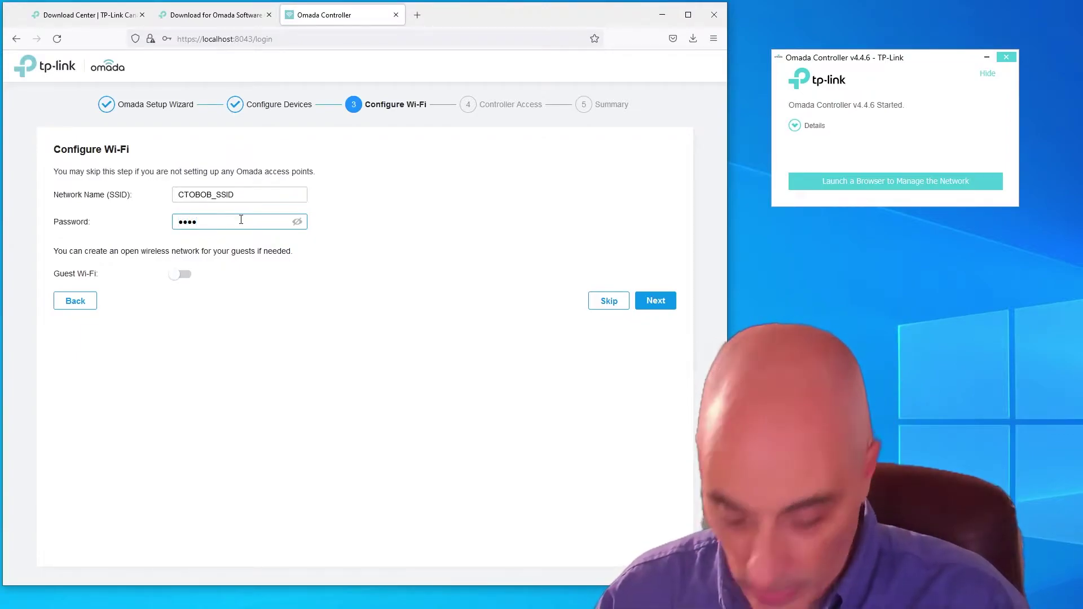
text(assword)
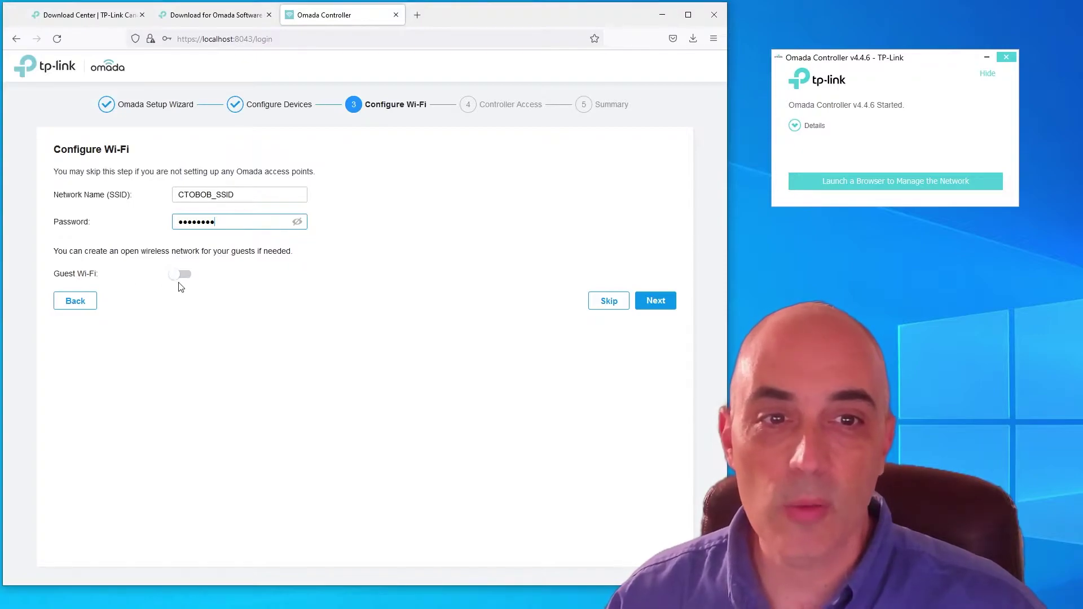
click(186, 277)
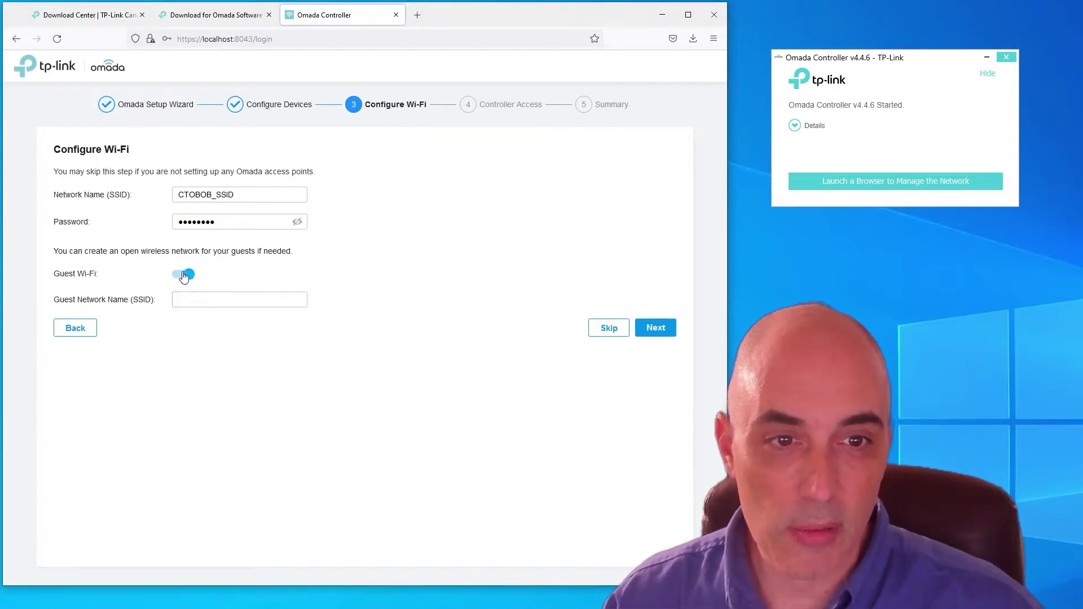
click(180, 275)
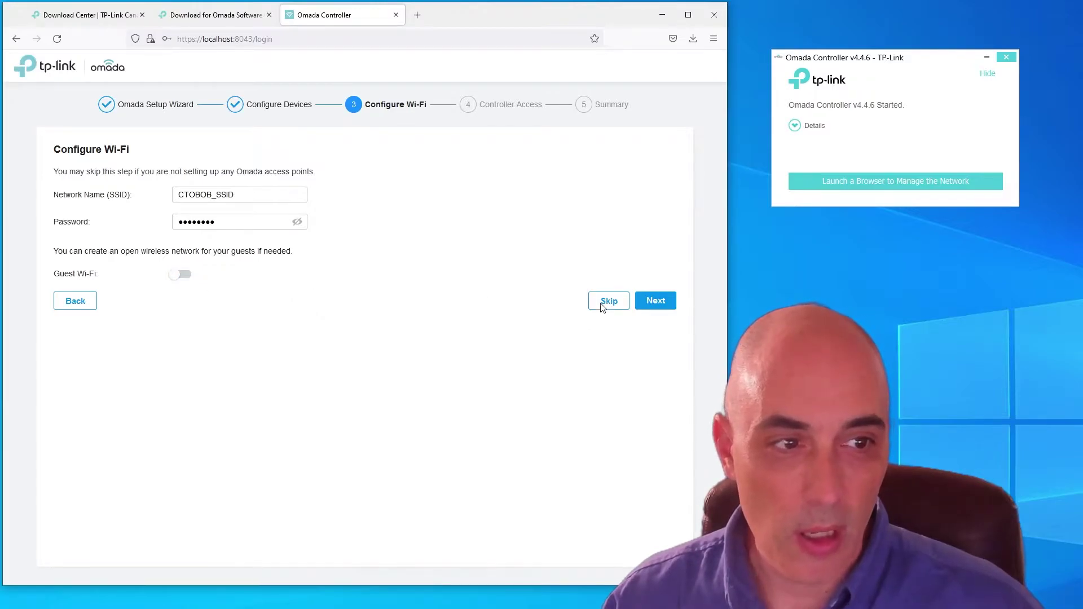
Enter administrator name admin, the email and password, then open TP-Link ID registration.
click(669, 301)
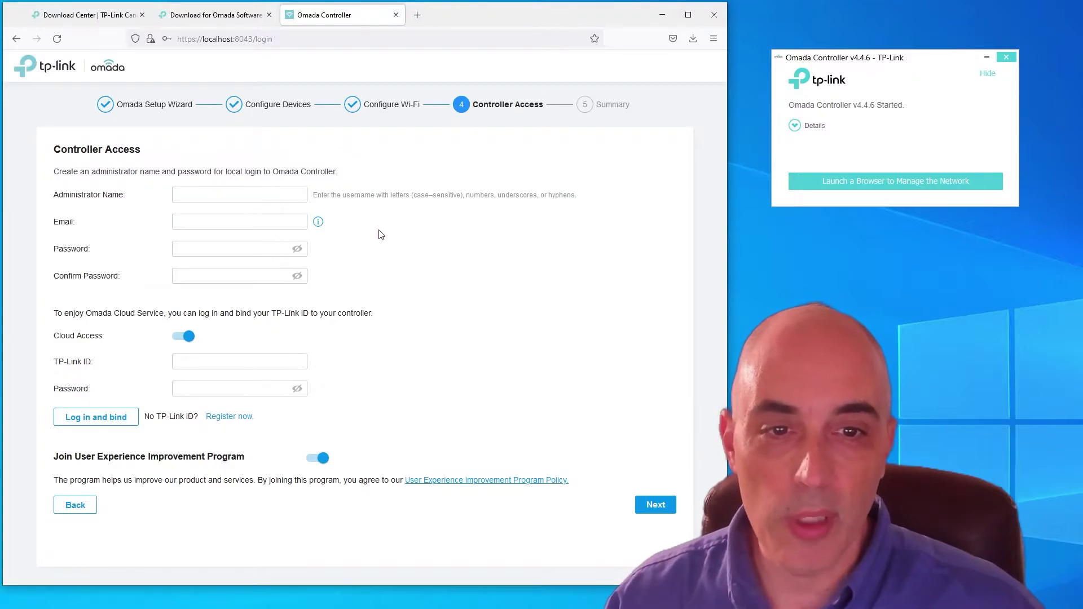
click(251, 194)
text(ad)
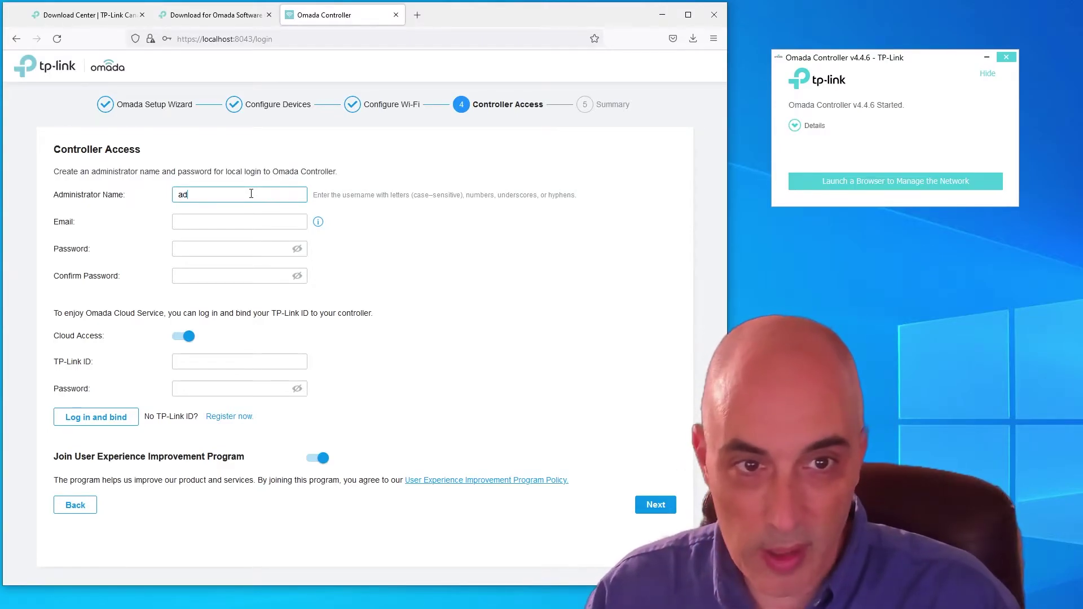
text(min)
key(Tab)
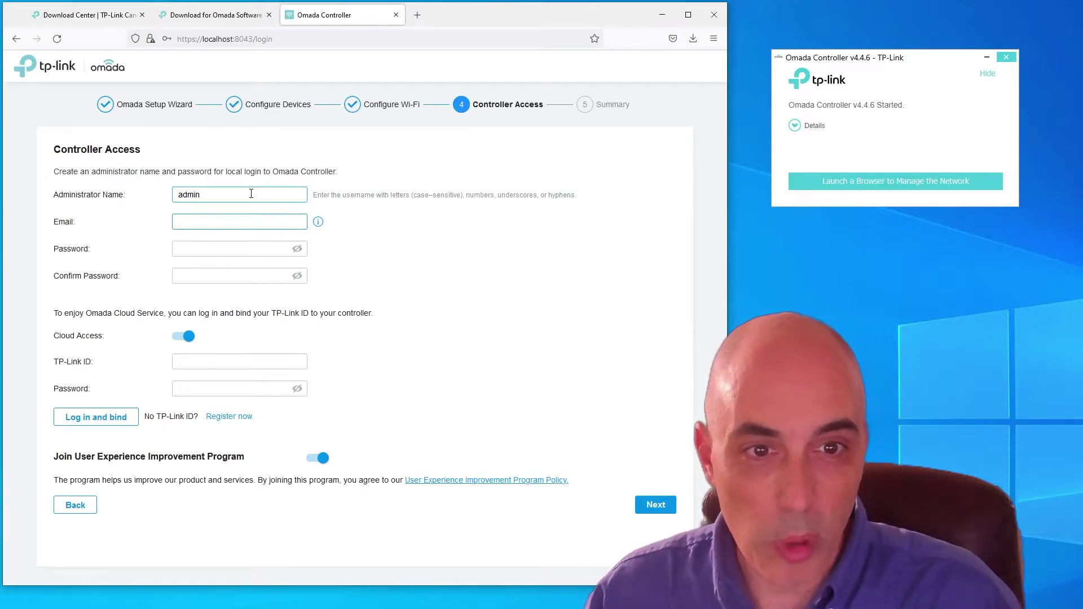
click(223, 374)
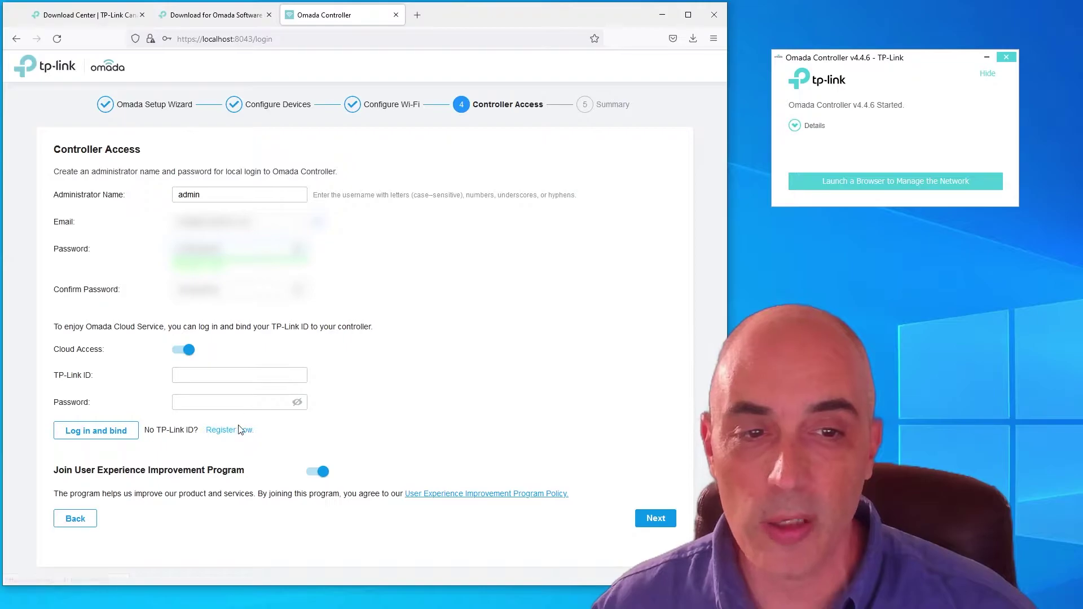
click(238, 431)
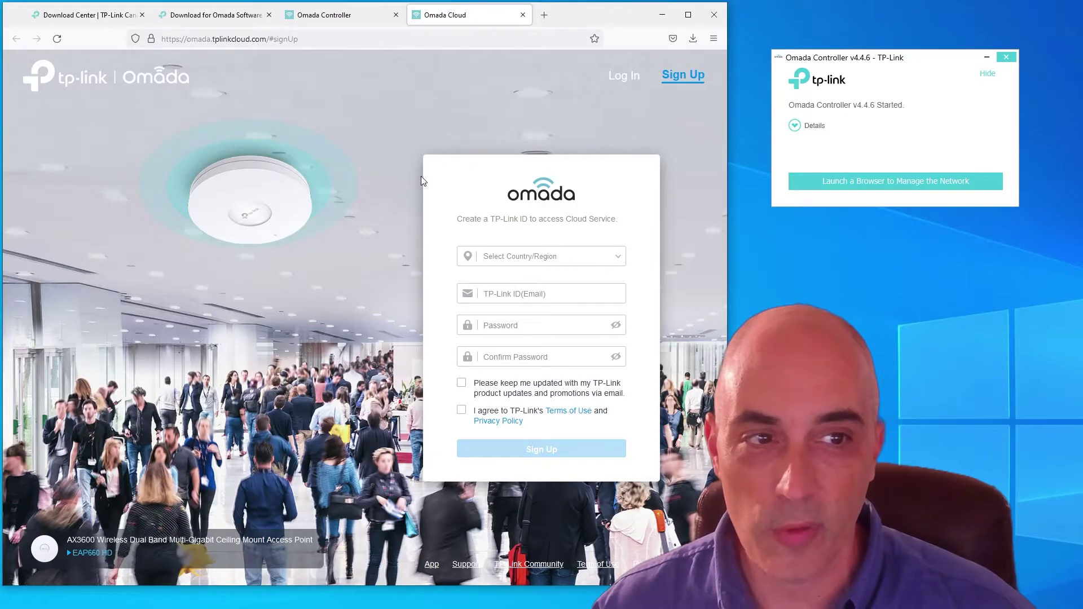
Fill the TP-Link ID sign-up form with country Canada, the account email and password twice.
click(540, 255)
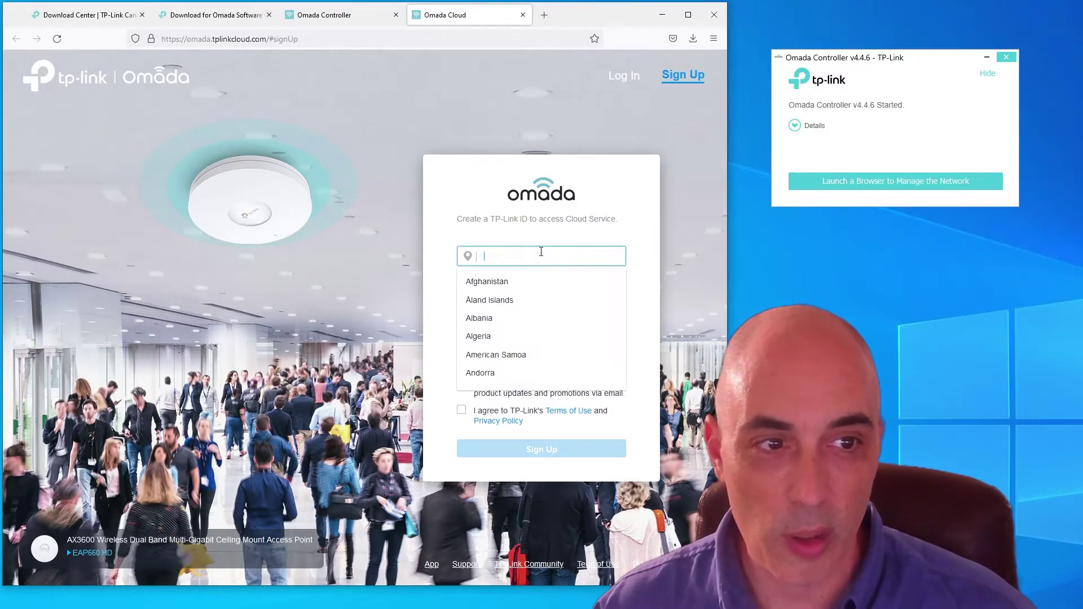
click(543, 242)
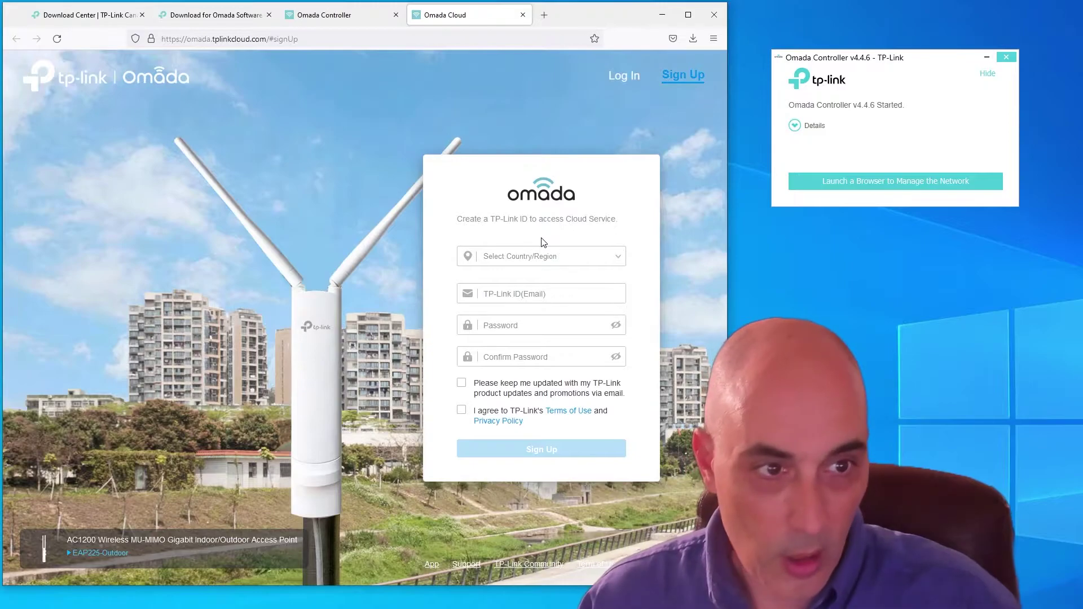
click(520, 257)
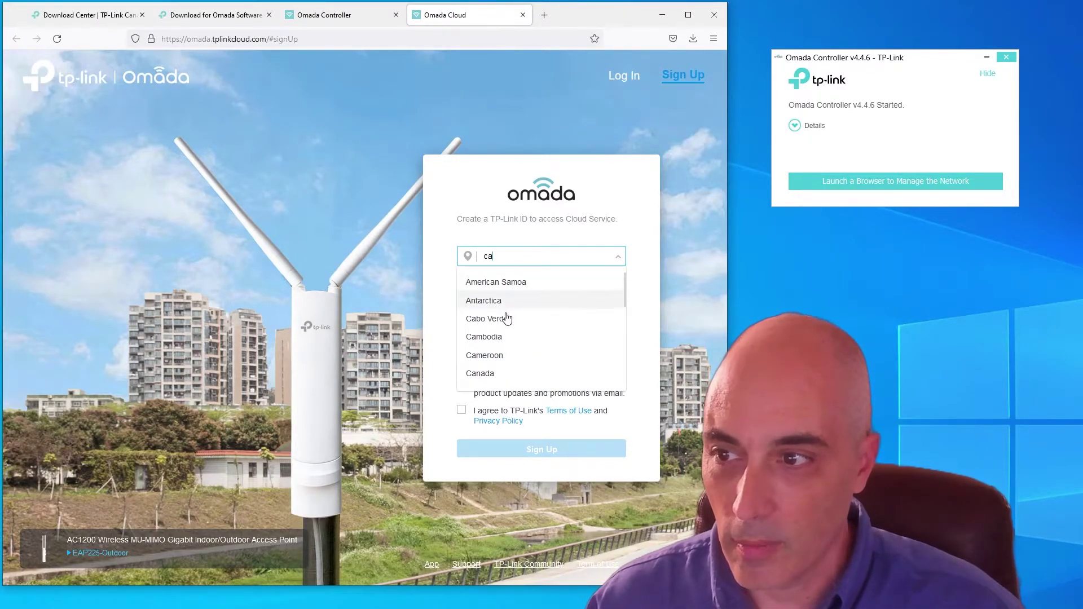
click(497, 373)
click(536, 293)
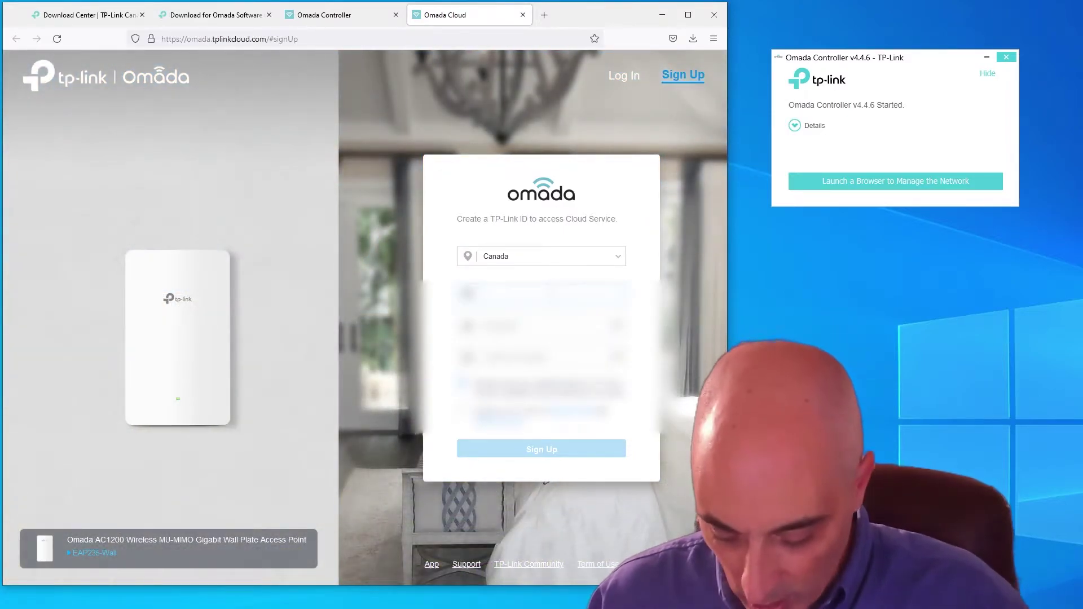
text(ja)
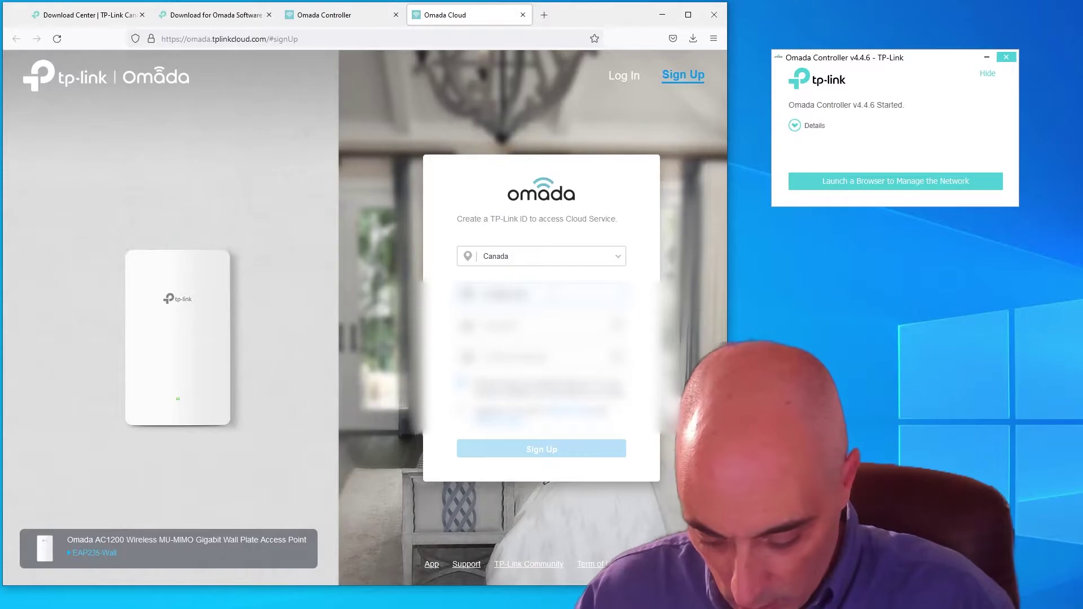
text(mes)
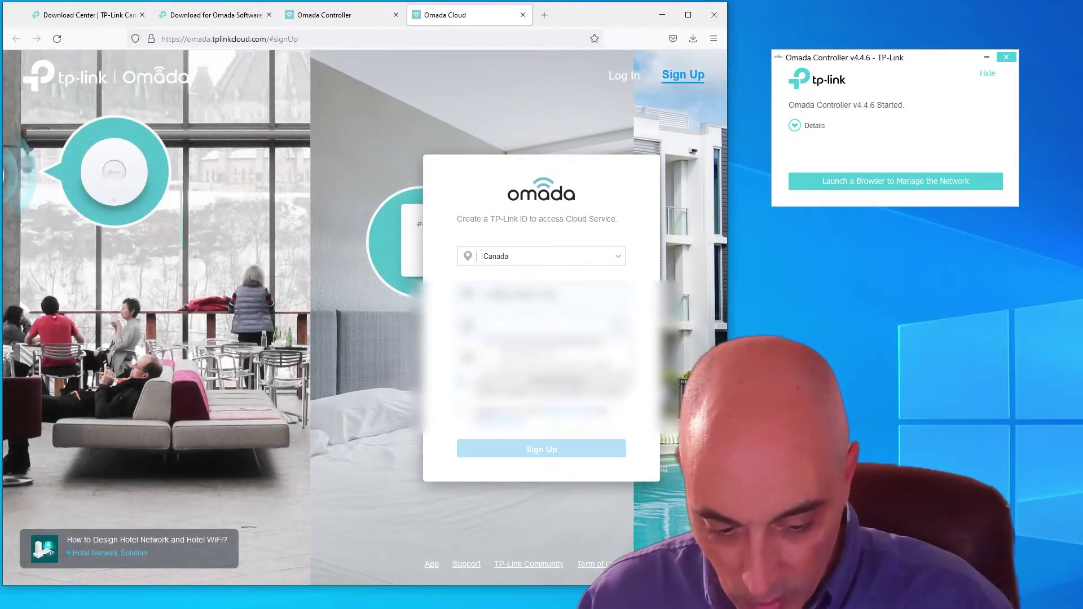
key(Tab)
key(ctrl+v)
key(Tab)
key(ctrl+v)
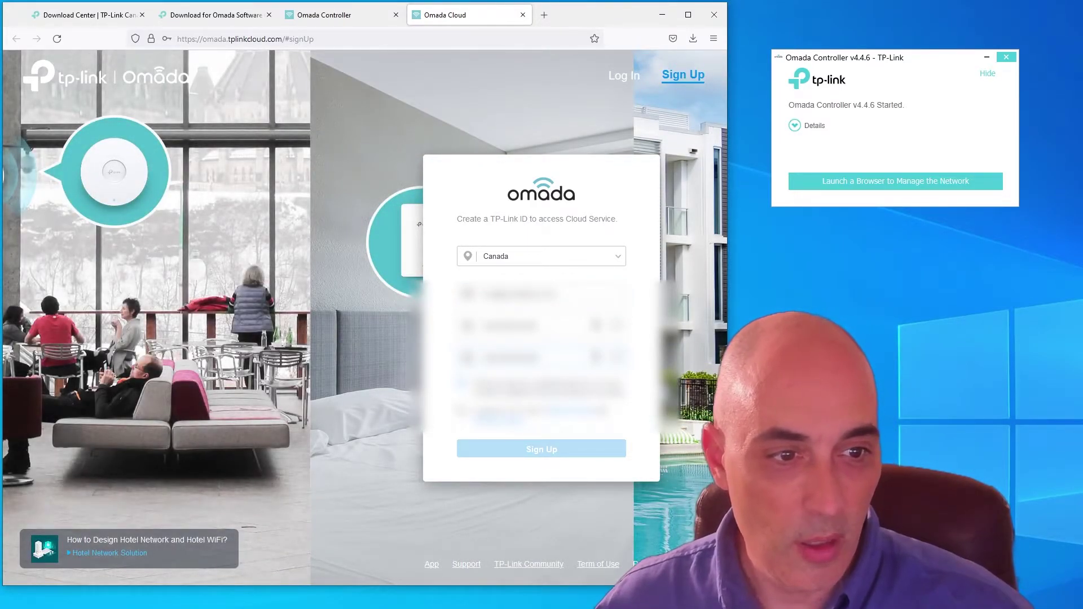
Accept the terms, submit the TP-Link ID registration, and return to the controller wizard.
key(space)
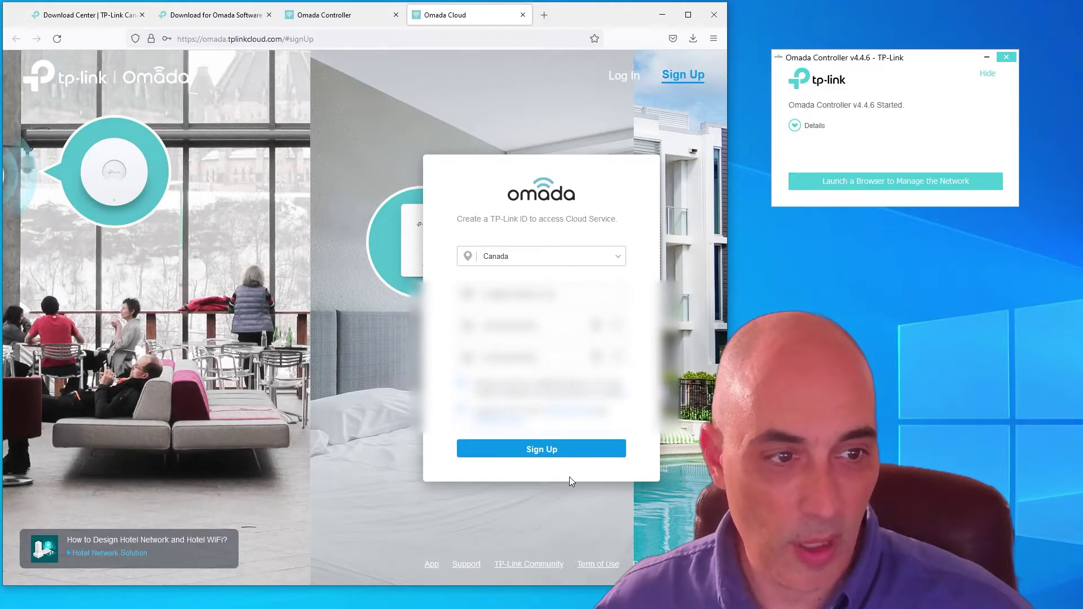
click(559, 450)
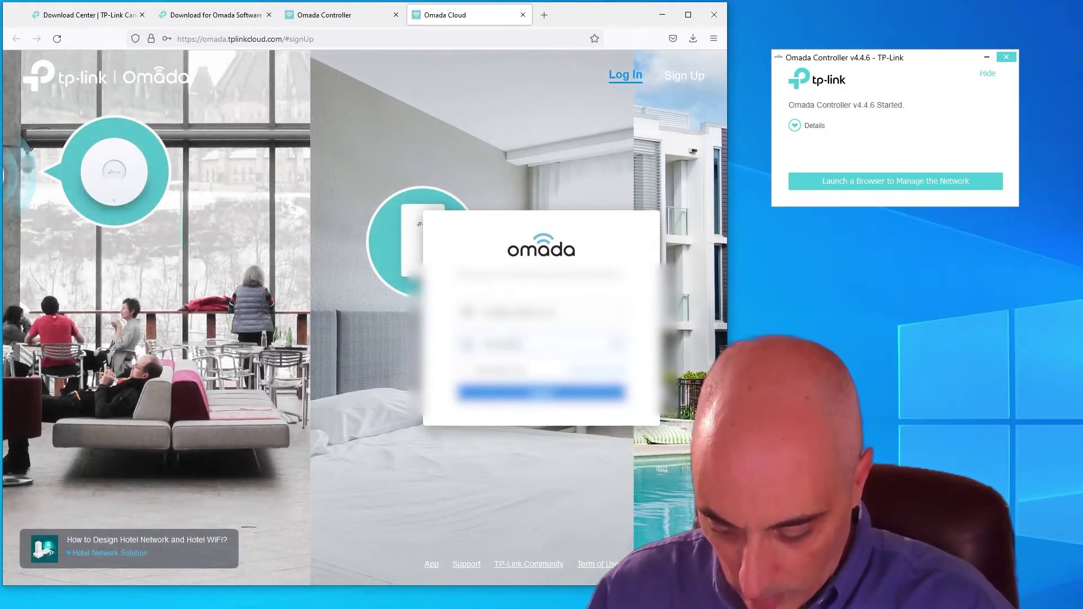
key(ctrl+shift+Tab)
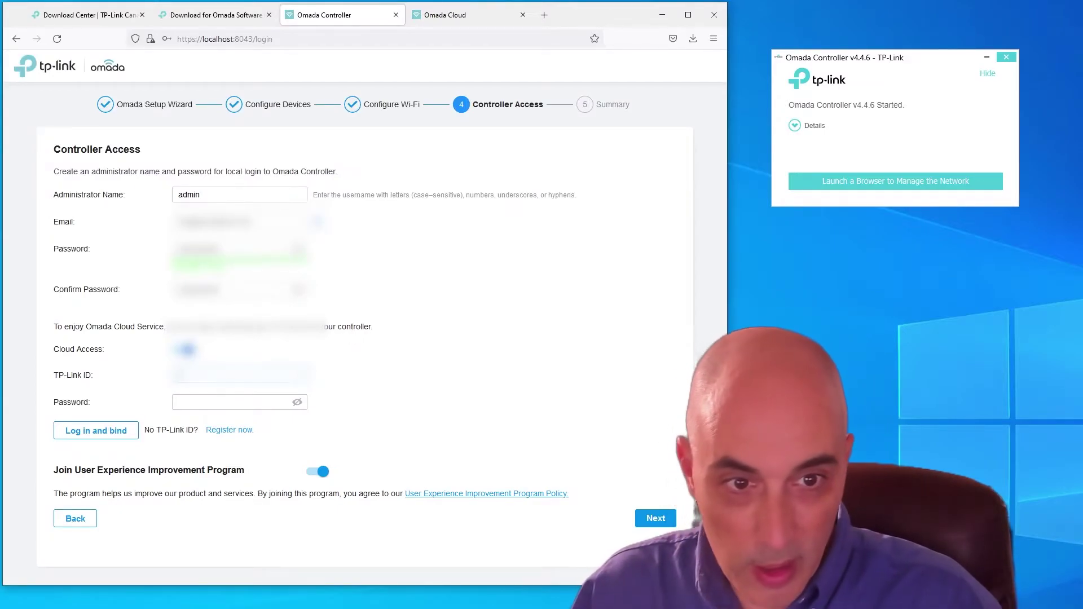
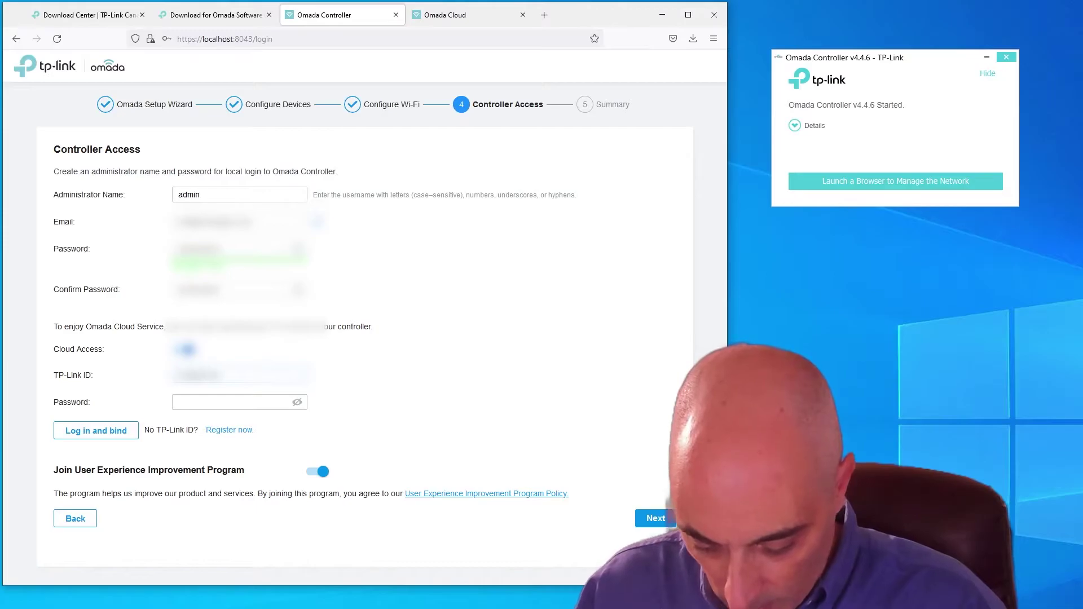
Log in with the TP-Link ID e-mail and password and bind the controller to it.
click(240, 403)
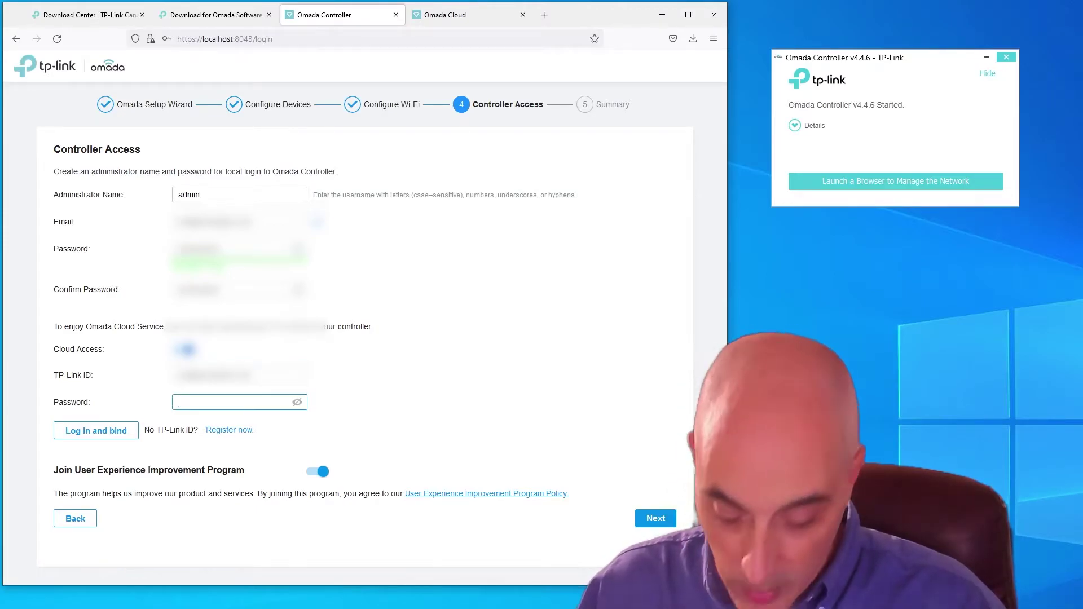
text(•••••••)
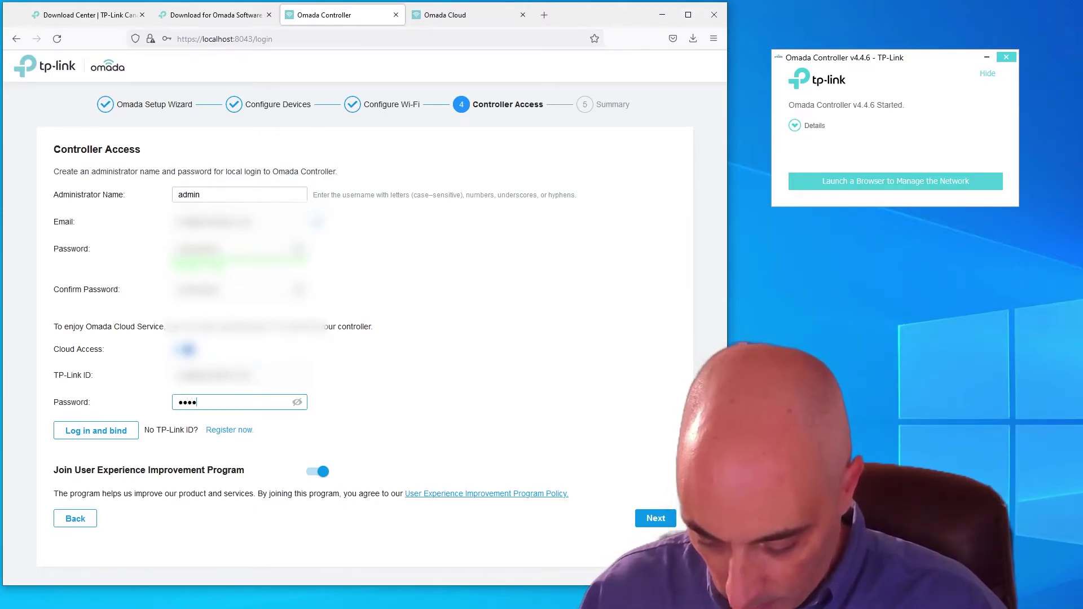
text(••••••)
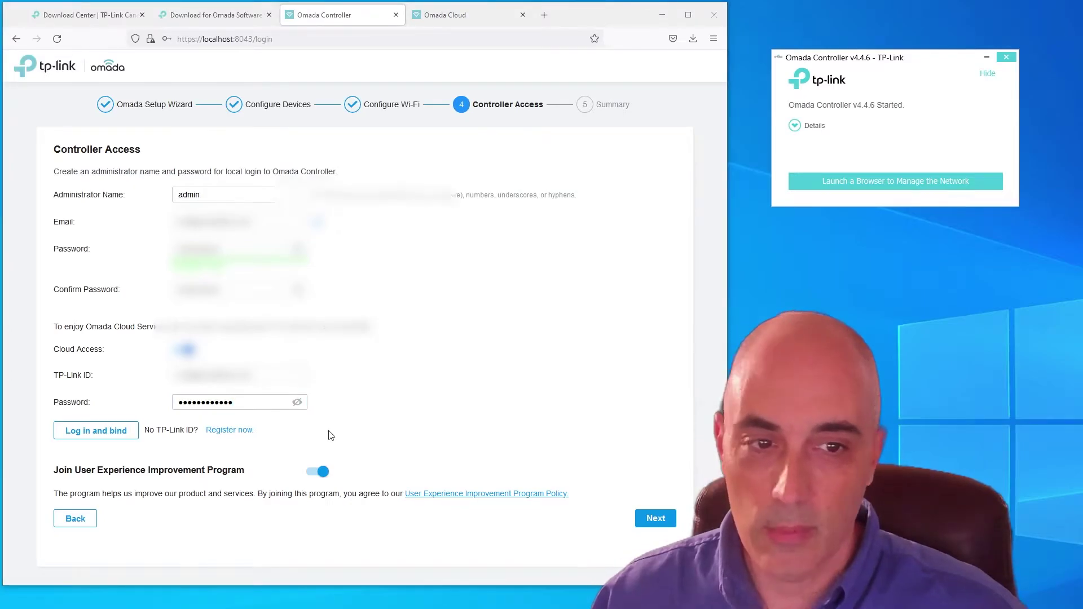
click(116, 432)
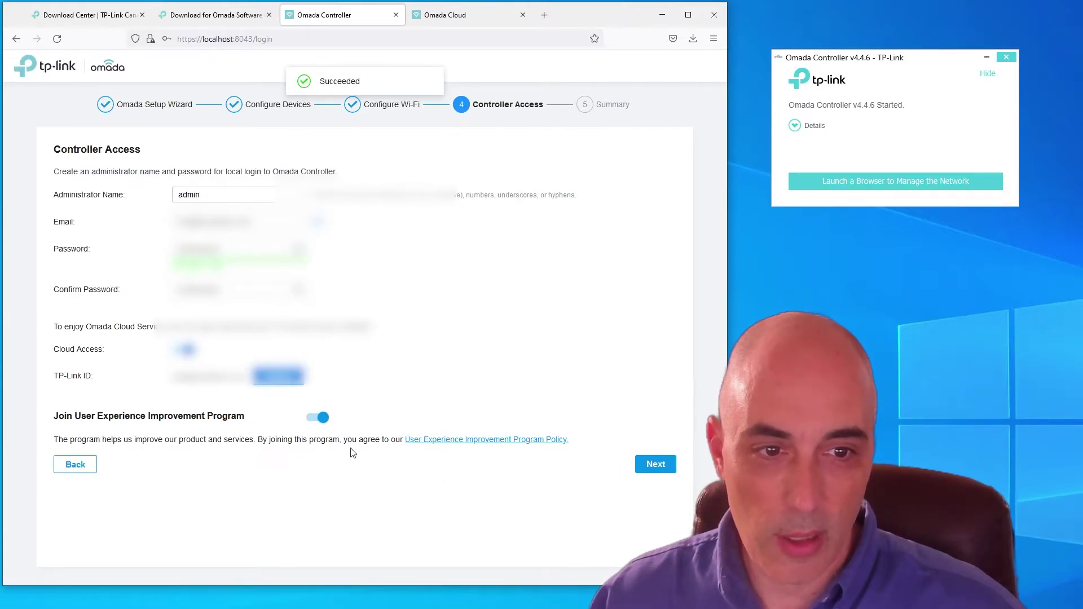
Opt out of the User Experience Improvement Program and complete the setup wizard.
click(313, 418)
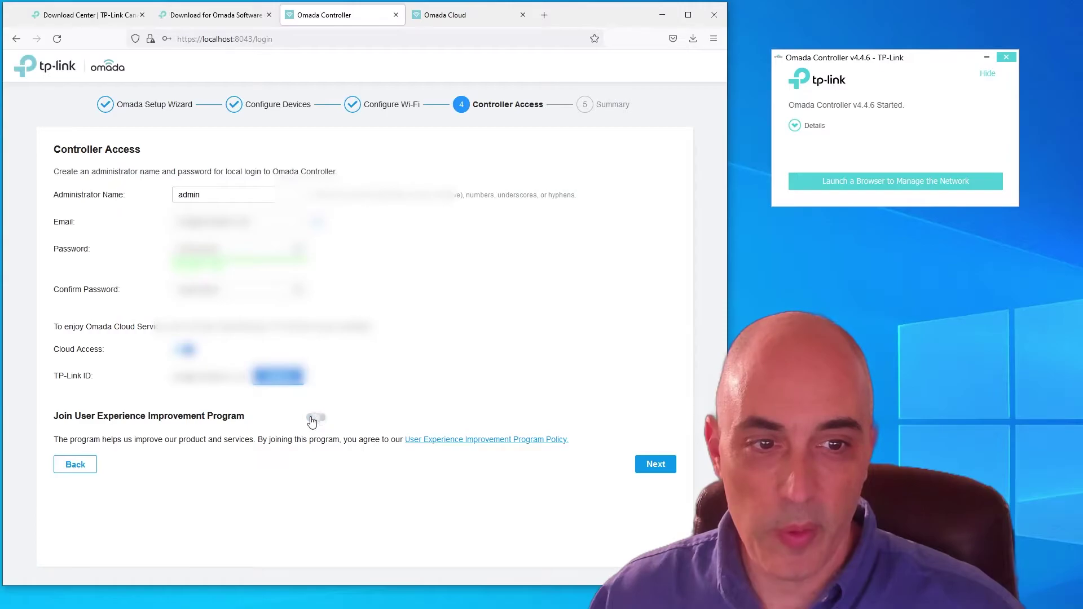
click(655, 463)
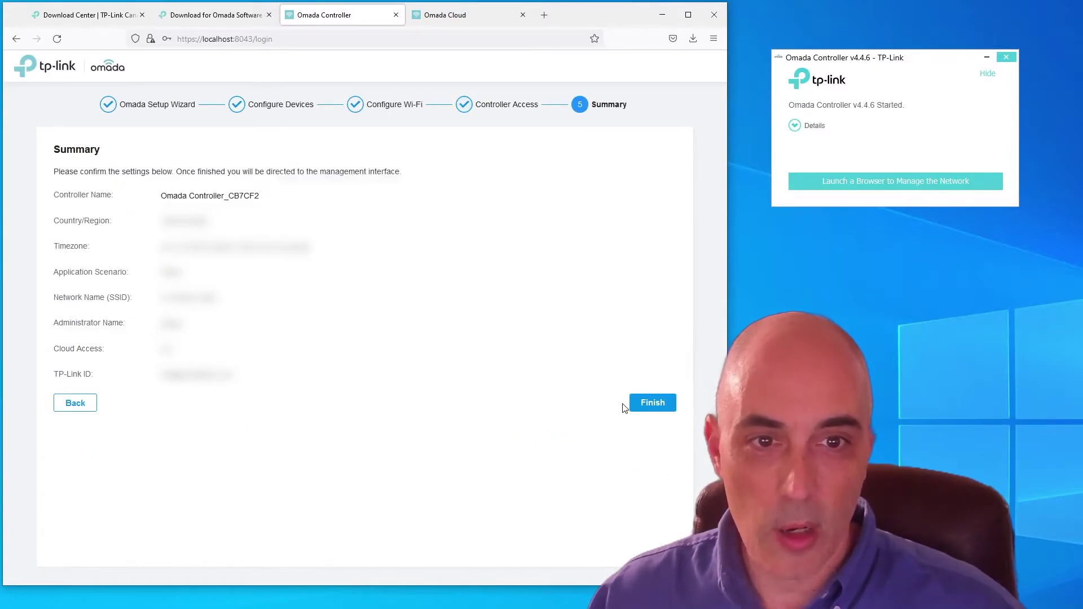
click(643, 406)
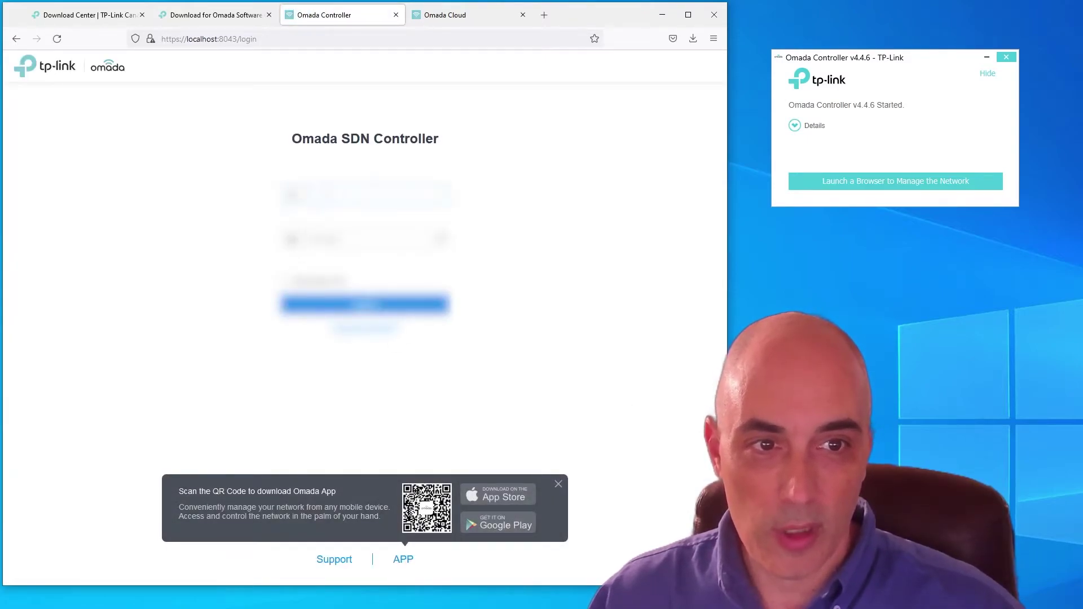
Sign in to the Omada SDN Controller with the admin username and password.
text(admin)
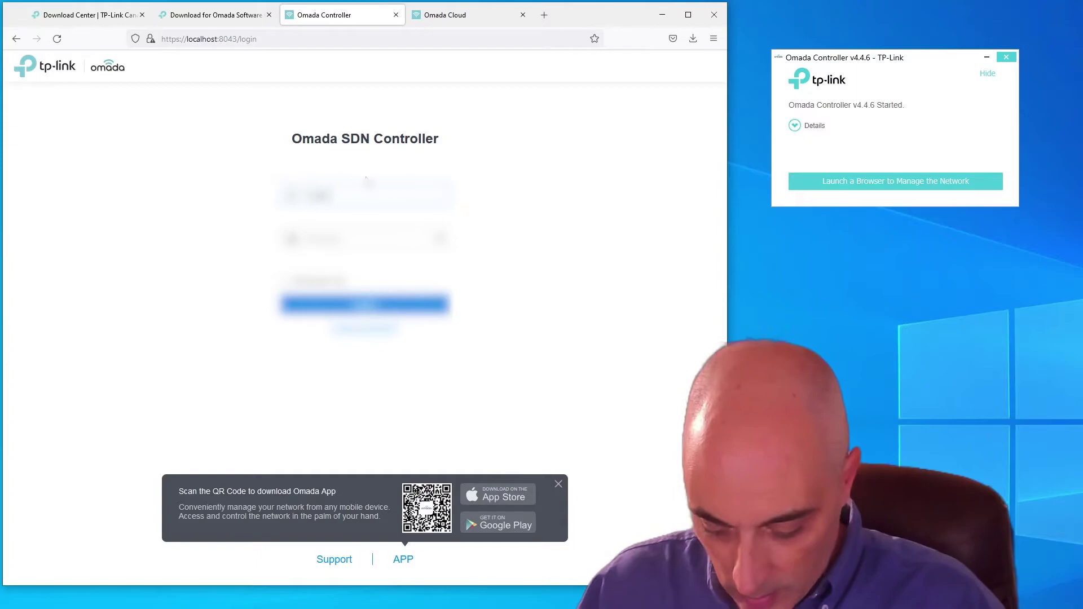
text(istrator)
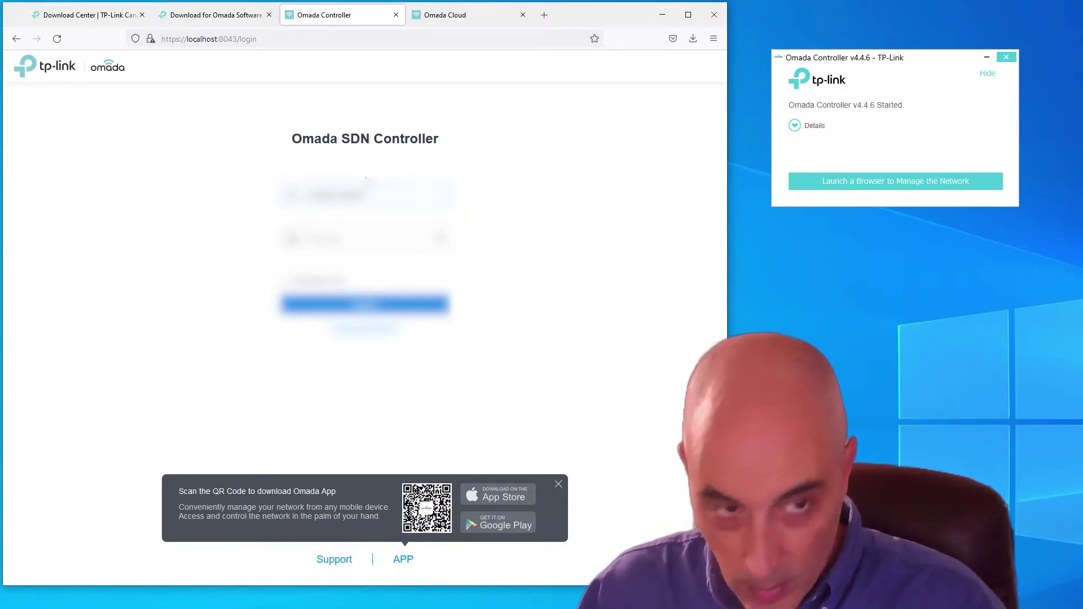
key(Tab)
text(password)
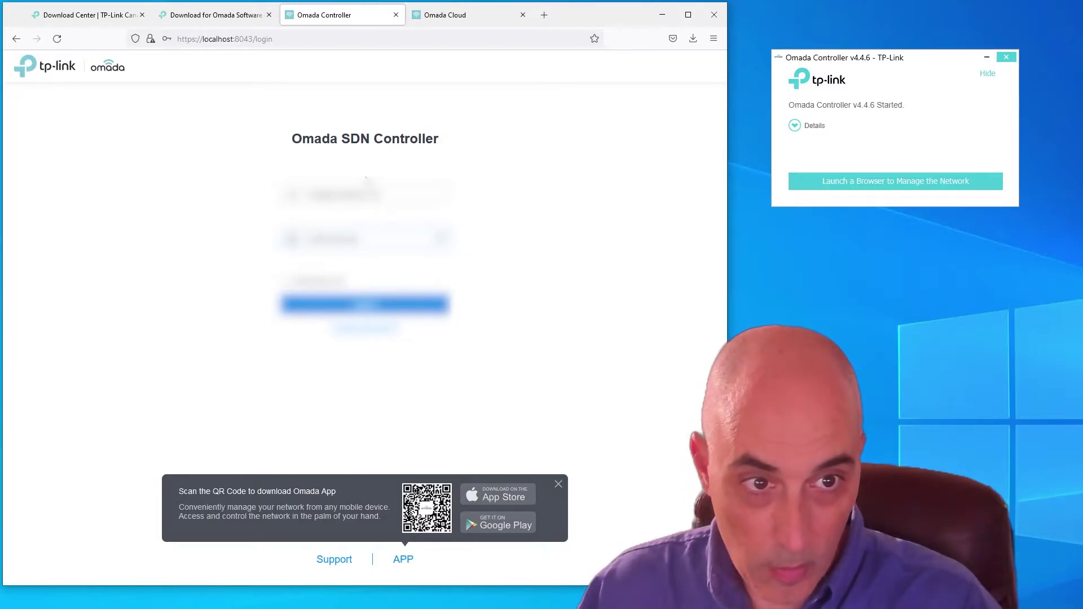
key(Return)
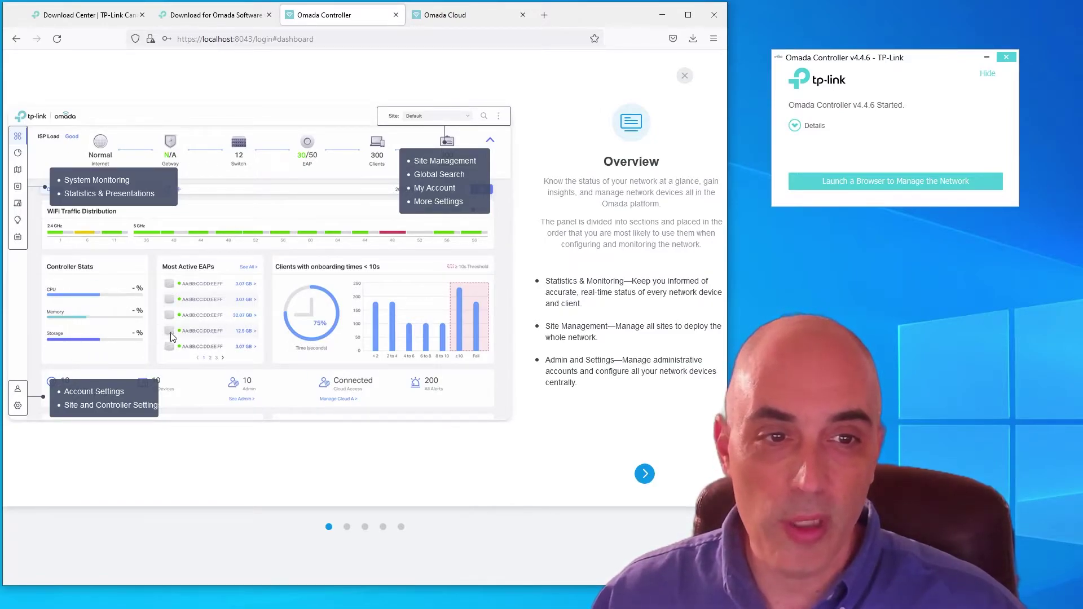
Step through the tour slides (Site Management, Account Management, Settings) until the dashboard appears.
click(648, 476)
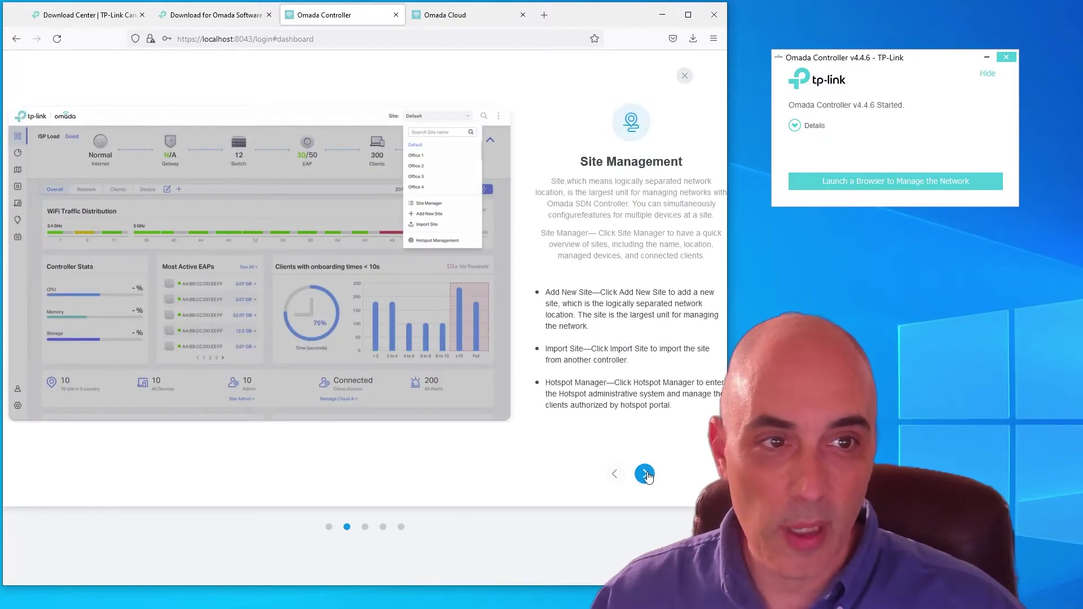
click(645, 475)
click(645, 474)
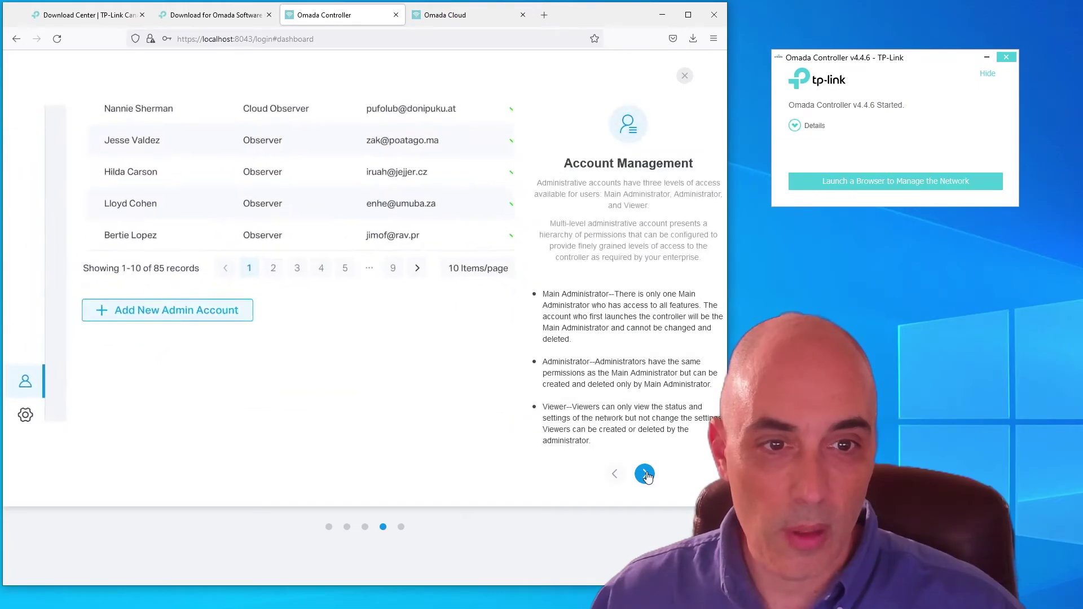
click(645, 475)
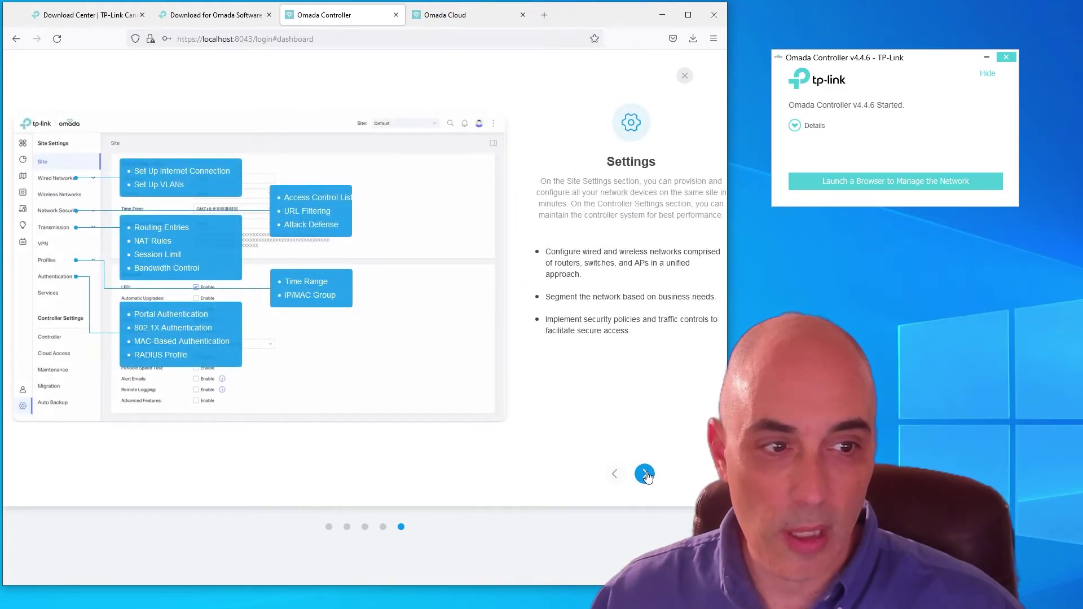
click(645, 474)
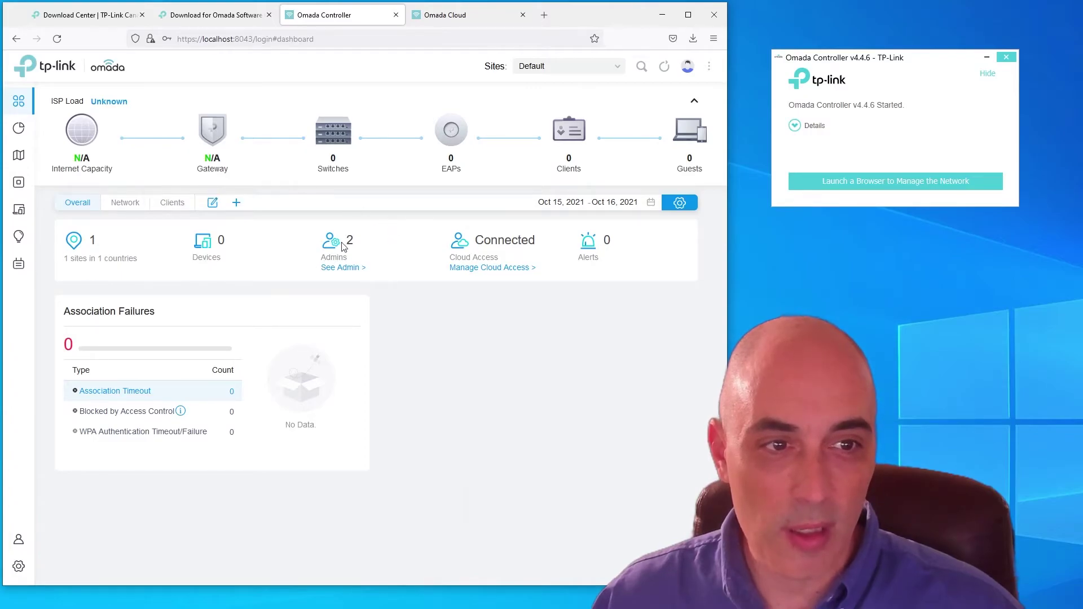
Show the Devices list filtered to APs, revealing the pending EAP660 HD.
click(18, 182)
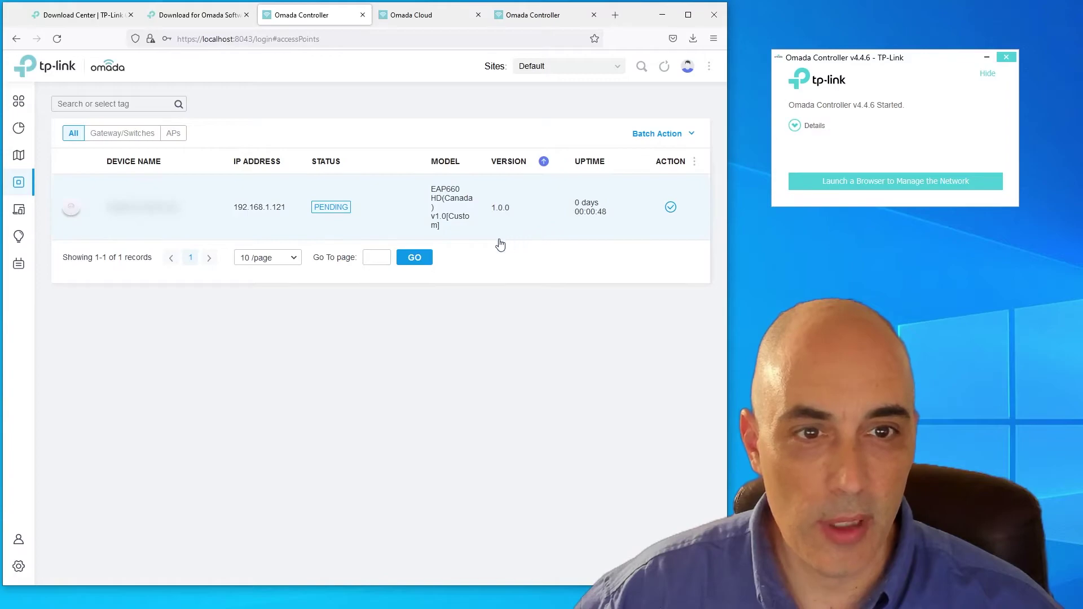
click(172, 135)
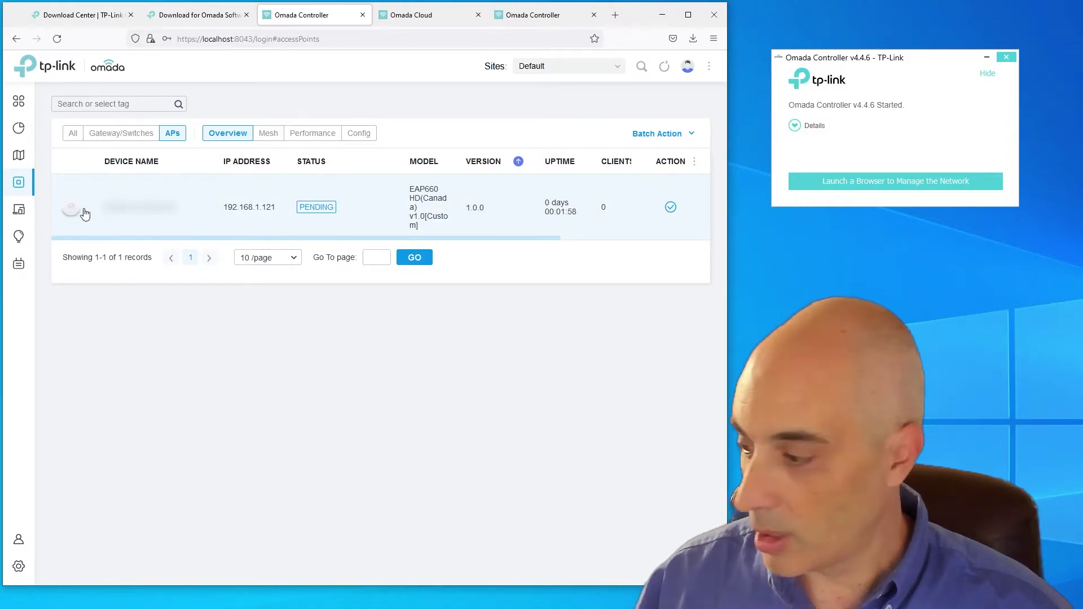
Adopt the pending EAP660 HD at 192.168.1.121 and close its panel once Connected.
click(326, 212)
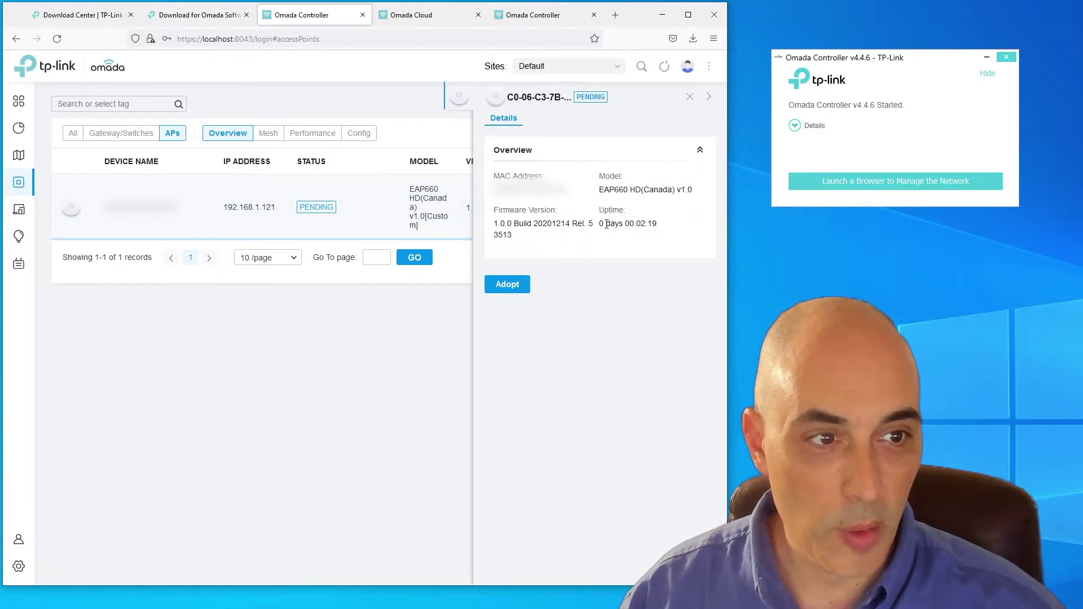
click(510, 284)
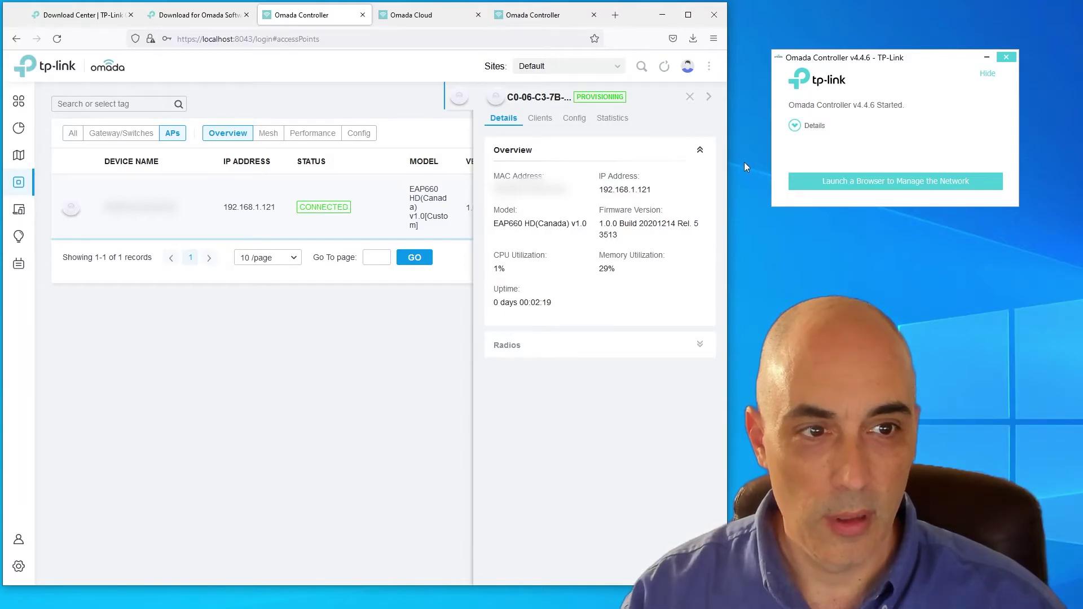
click(709, 99)
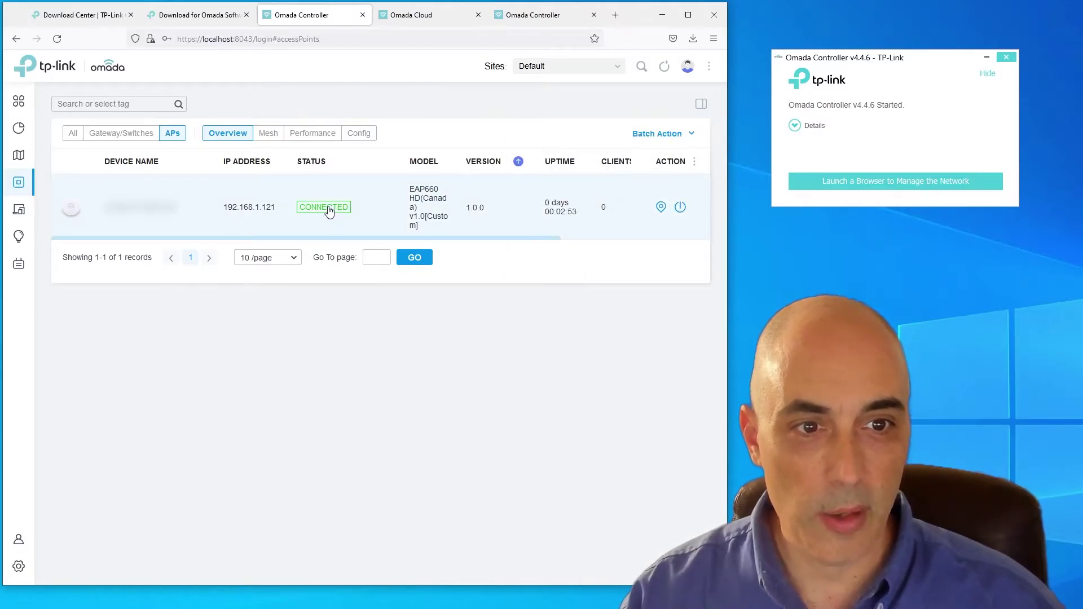
View the Statistics charts for the EAP660 HD, including switch and speed test tabs.
click(11, 123)
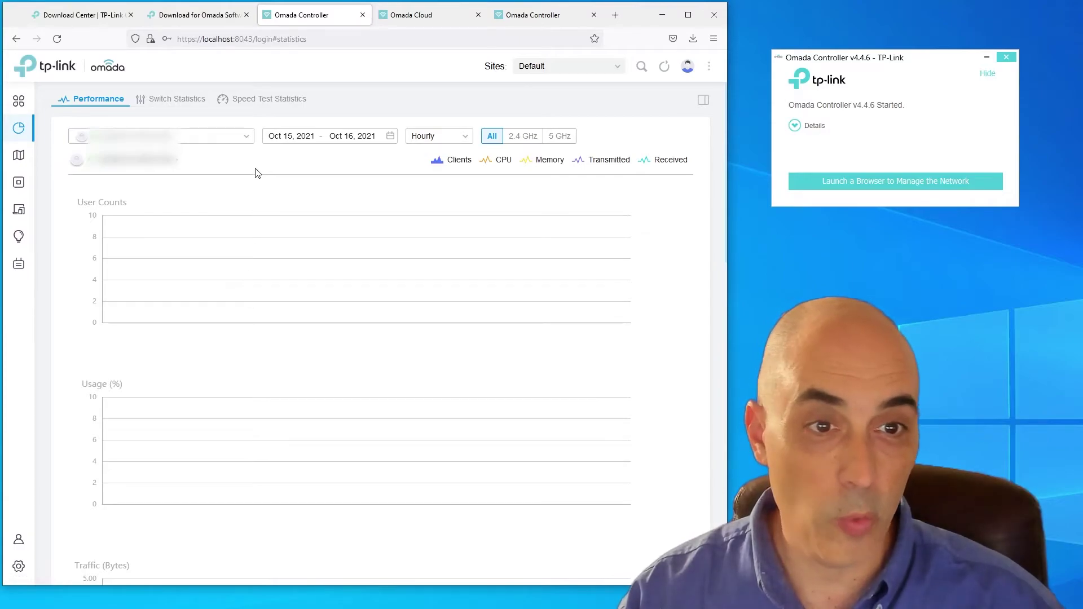
click(245, 137)
click(212, 163)
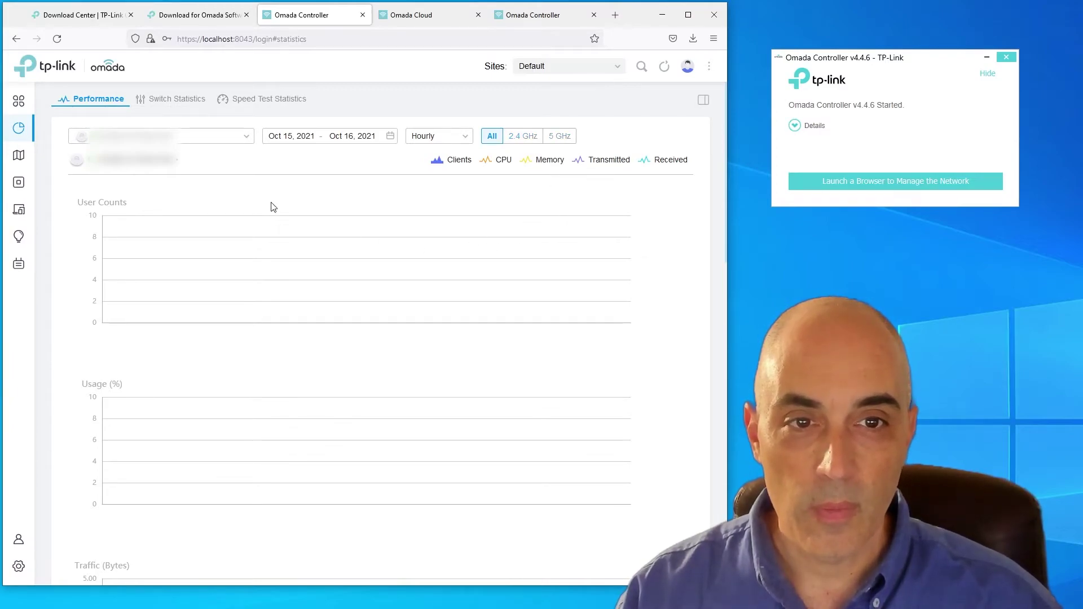
click(181, 100)
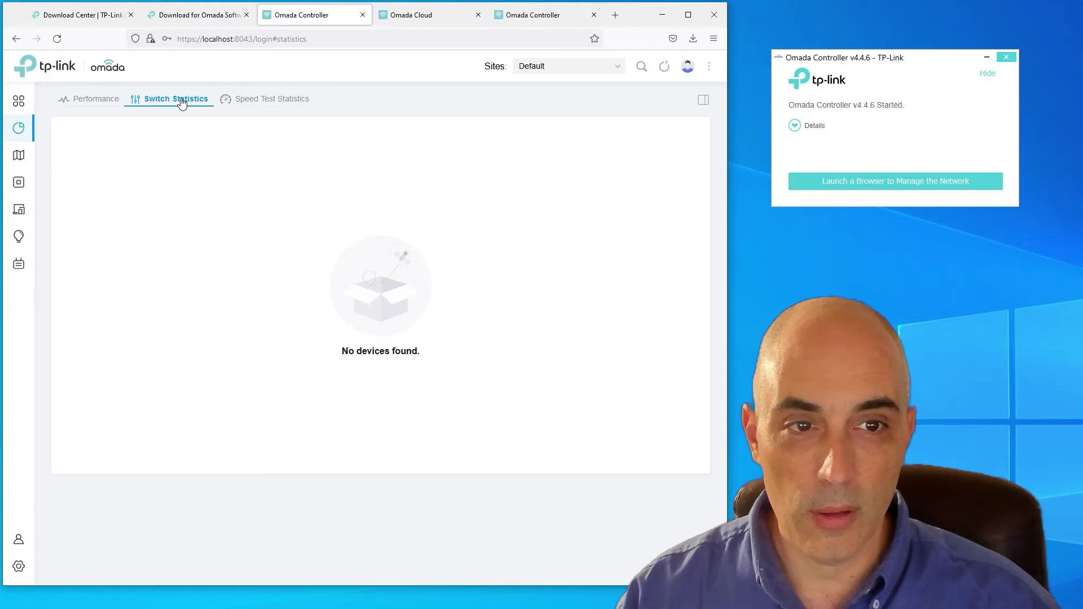
click(236, 106)
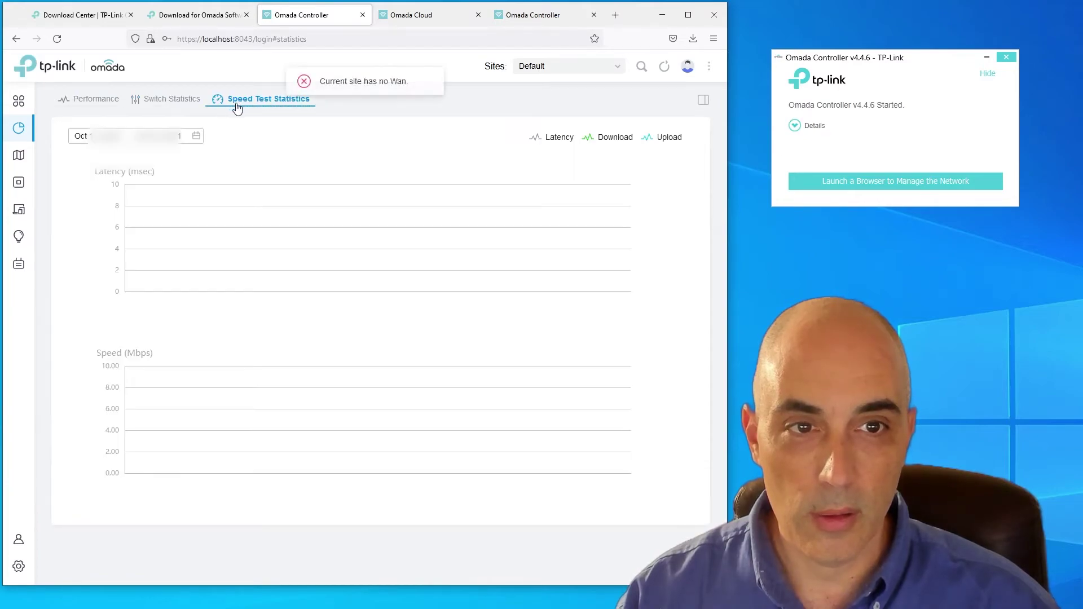
click(94, 105)
Look at the Clients and Insight pages, then return via Statistics to the Dashboard.
mouse_move(15, 156)
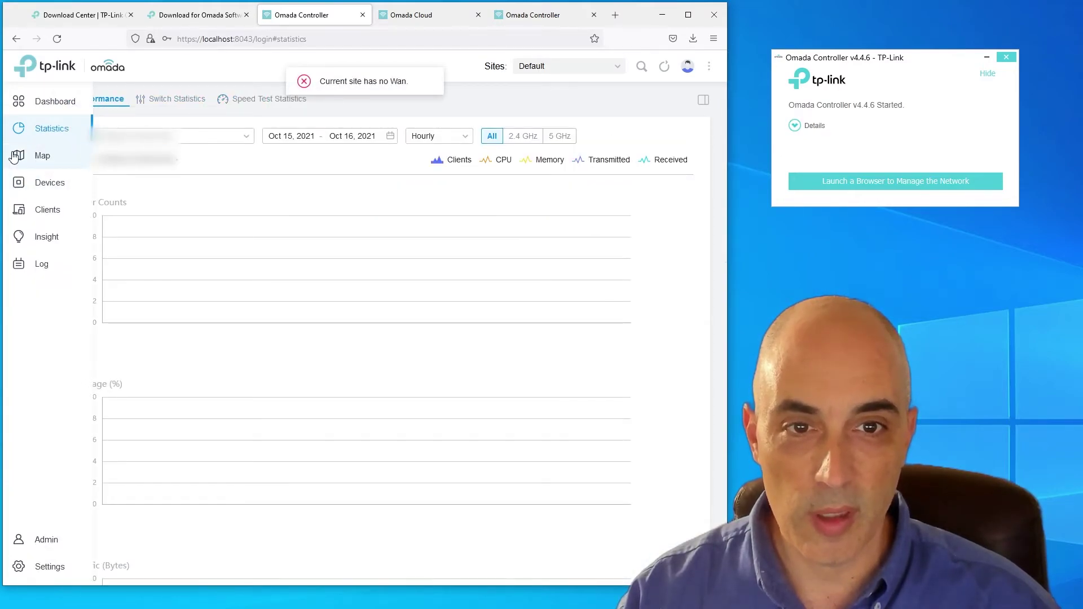
click(45, 211)
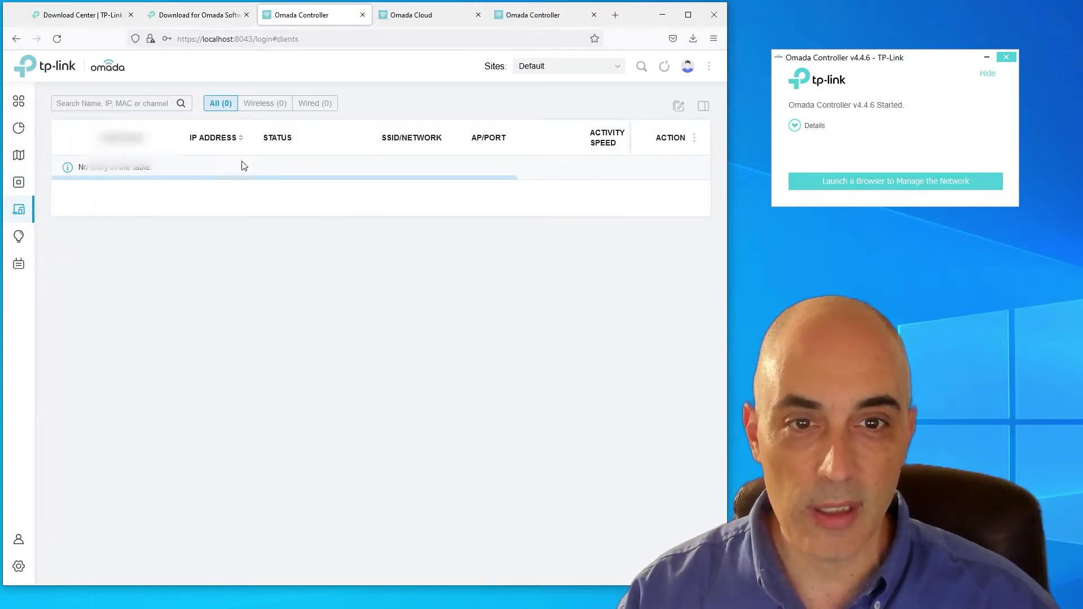
mouse_move(29, 268)
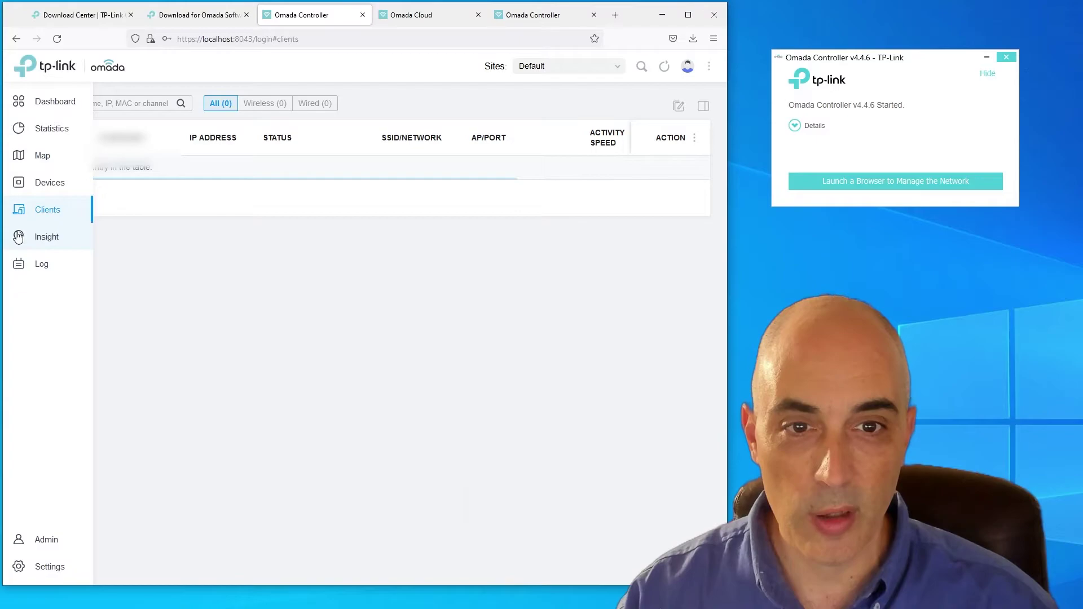
click(23, 236)
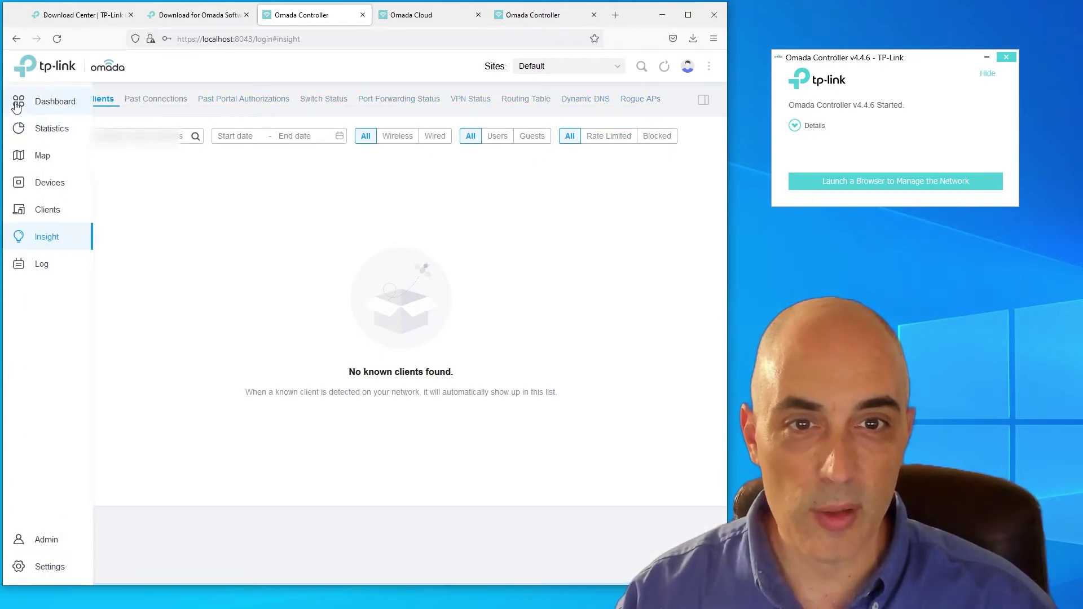
click(46, 128)
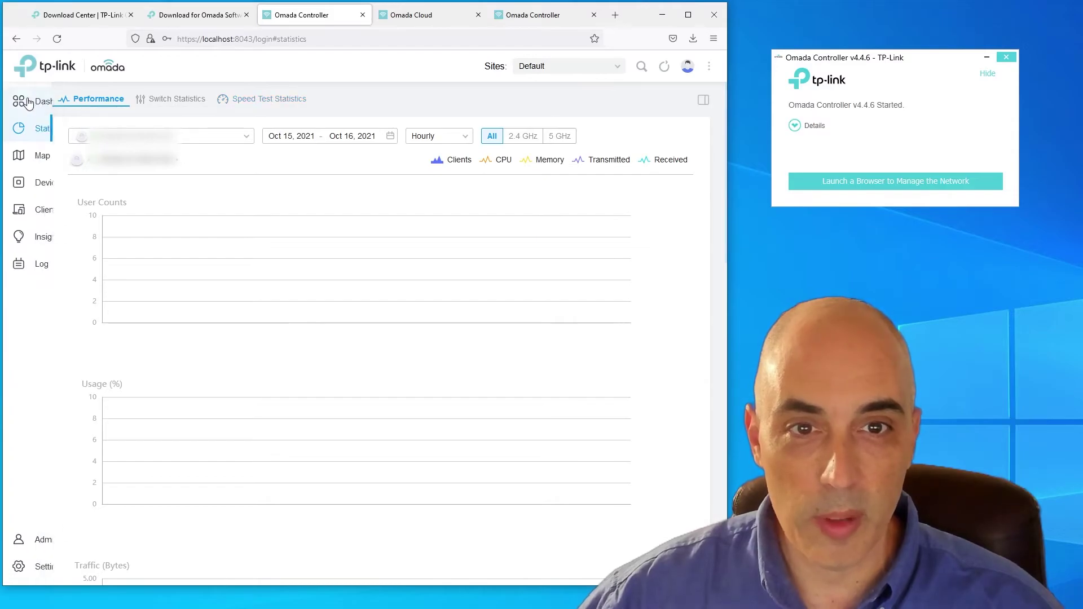
click(50, 102)
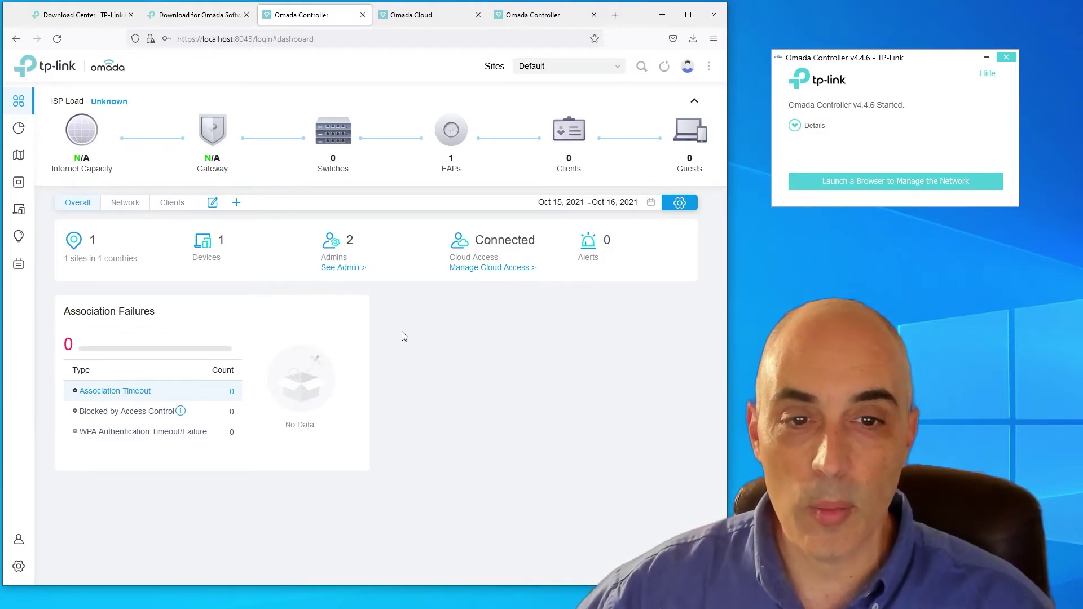
Show the Devices list filtered to APs, with the EAP660 HD still Connected.
mouse_move(17, 132)
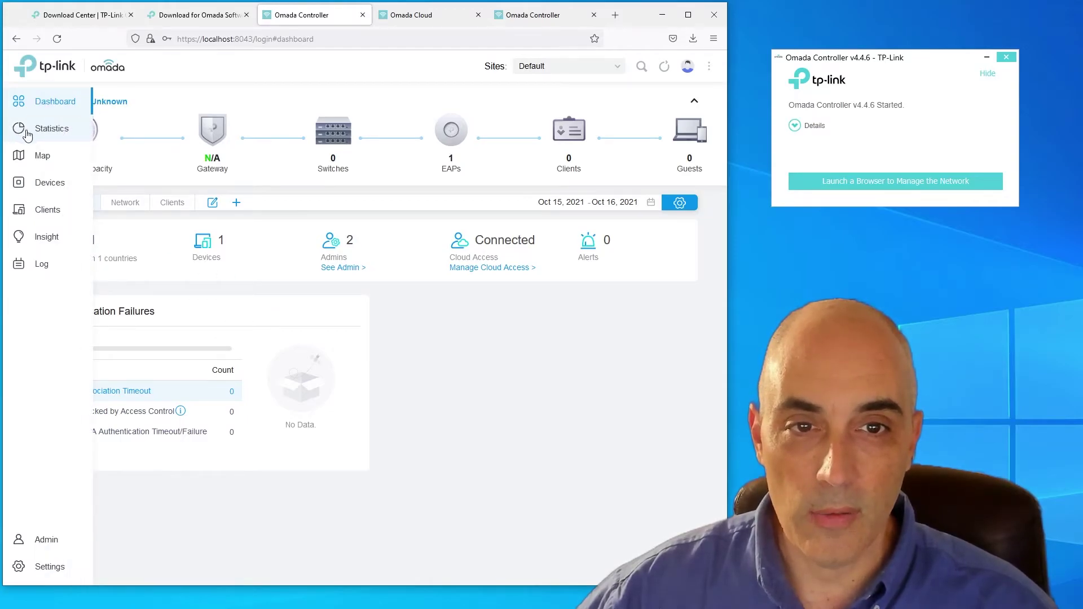
click(50, 181)
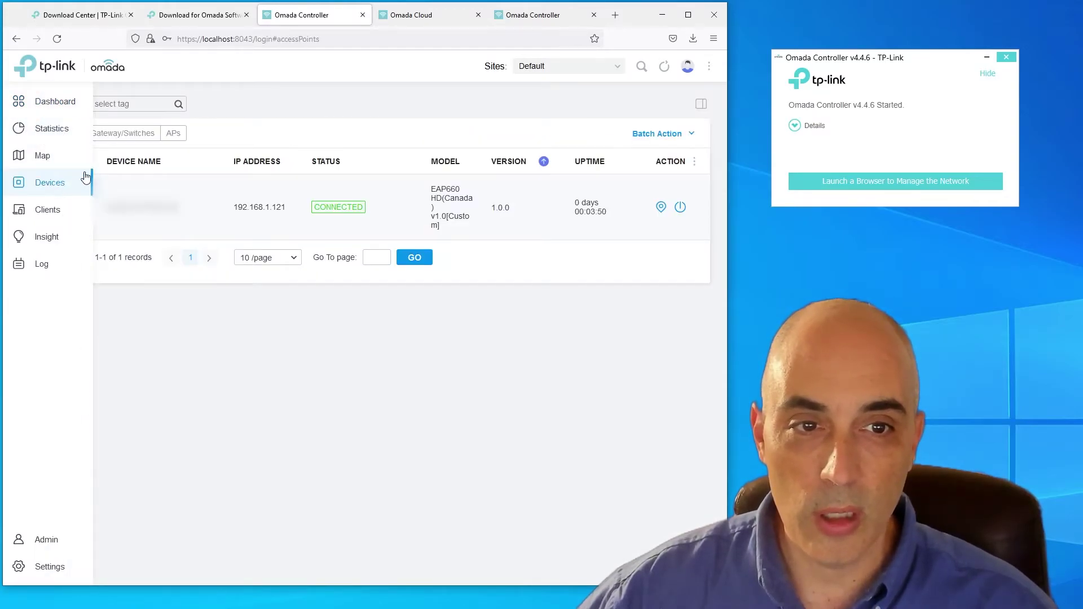
click(175, 137)
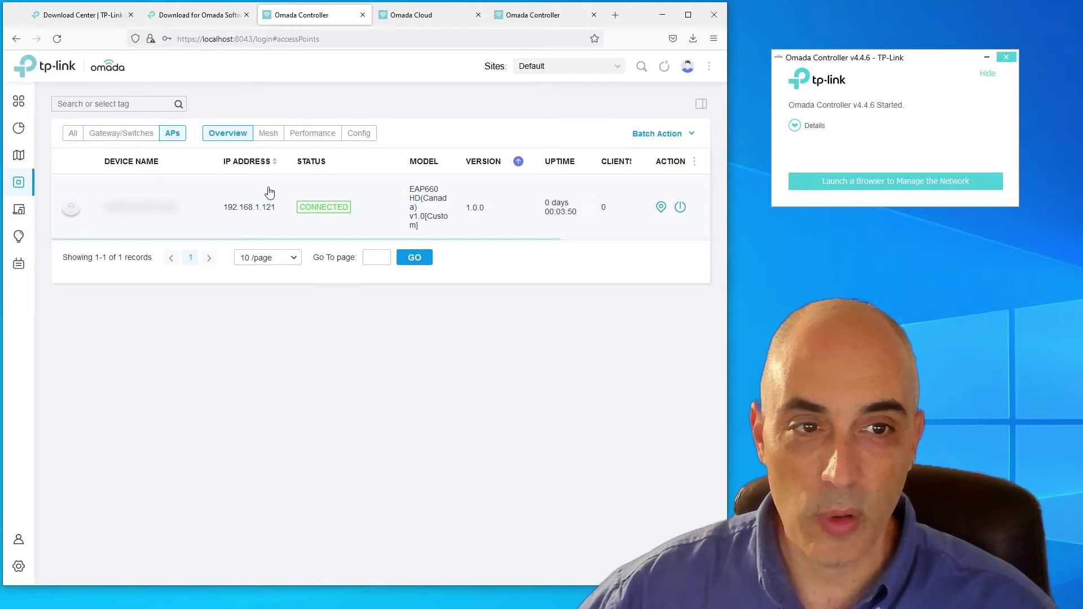
mouse_move(19, 211)
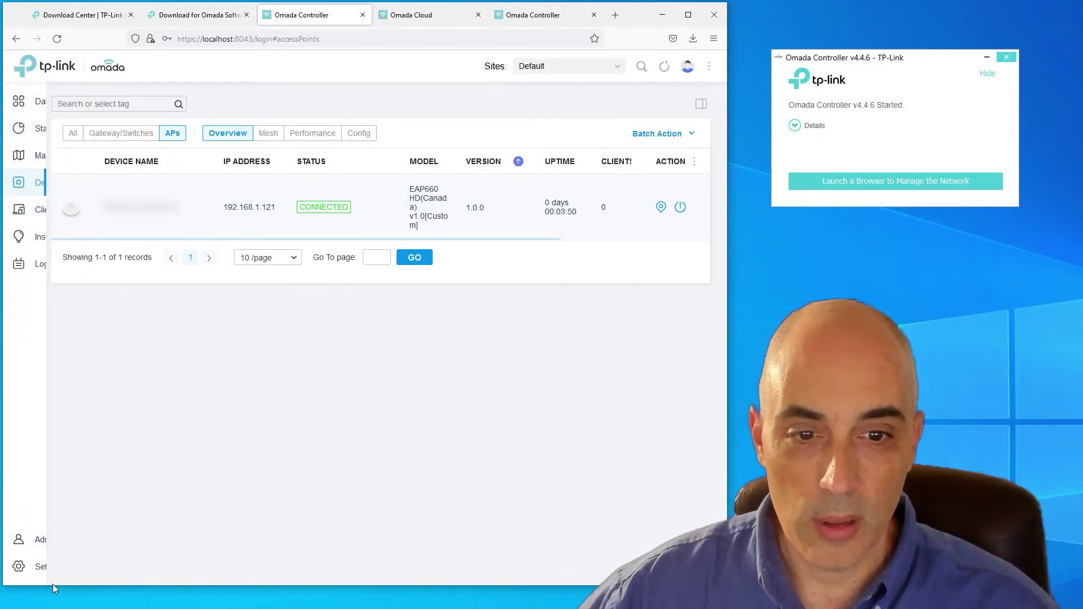
Replace the Device Account password in site settings, then show the Wireless Networks list.
click(18, 566)
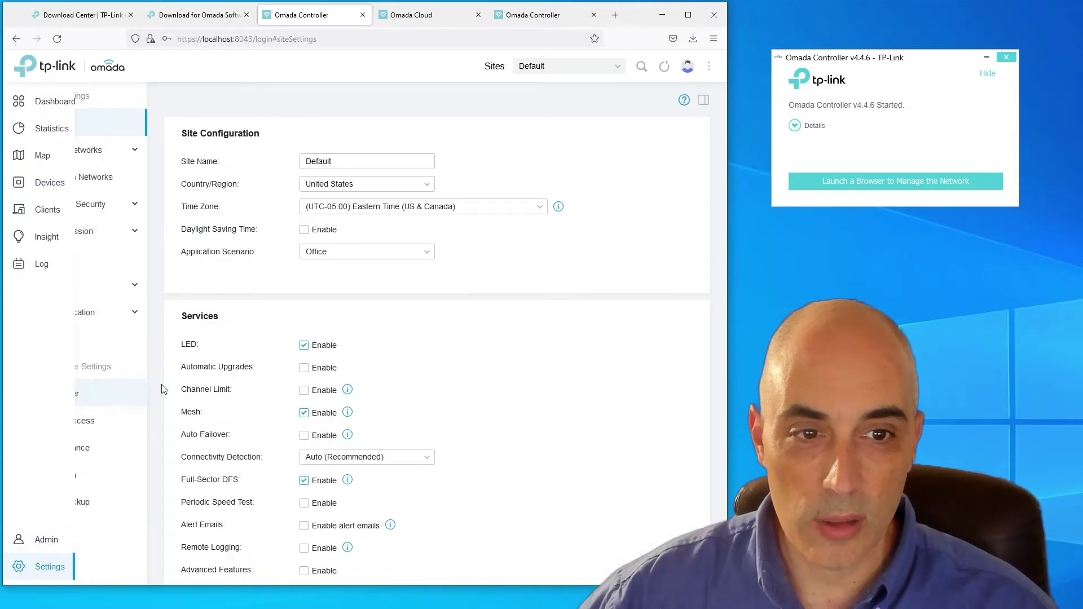
scroll(556, 289, down, 3)
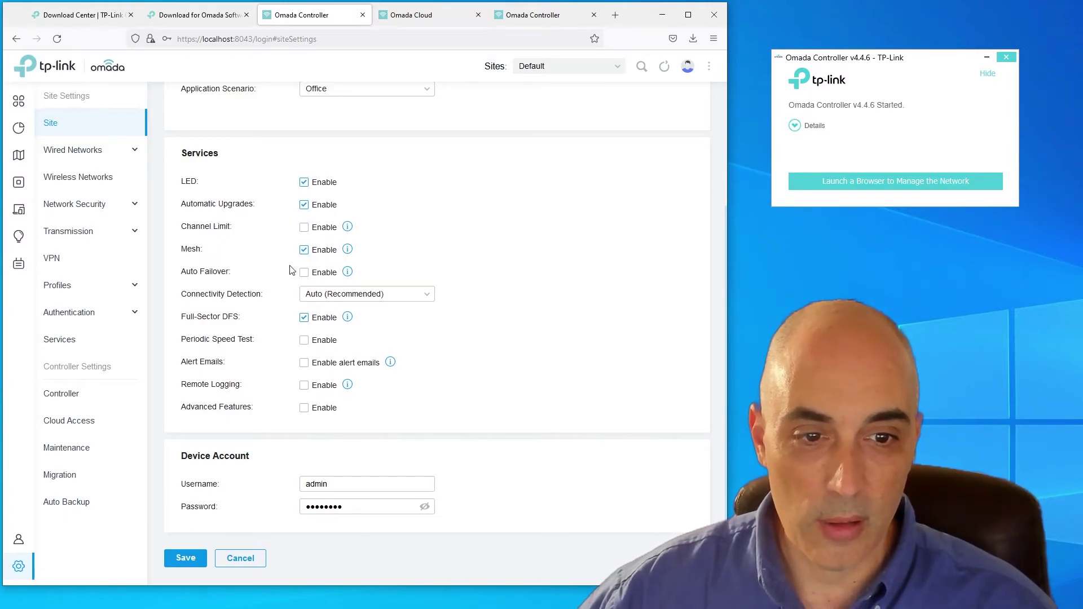
scroll(292, 270, up, 3)
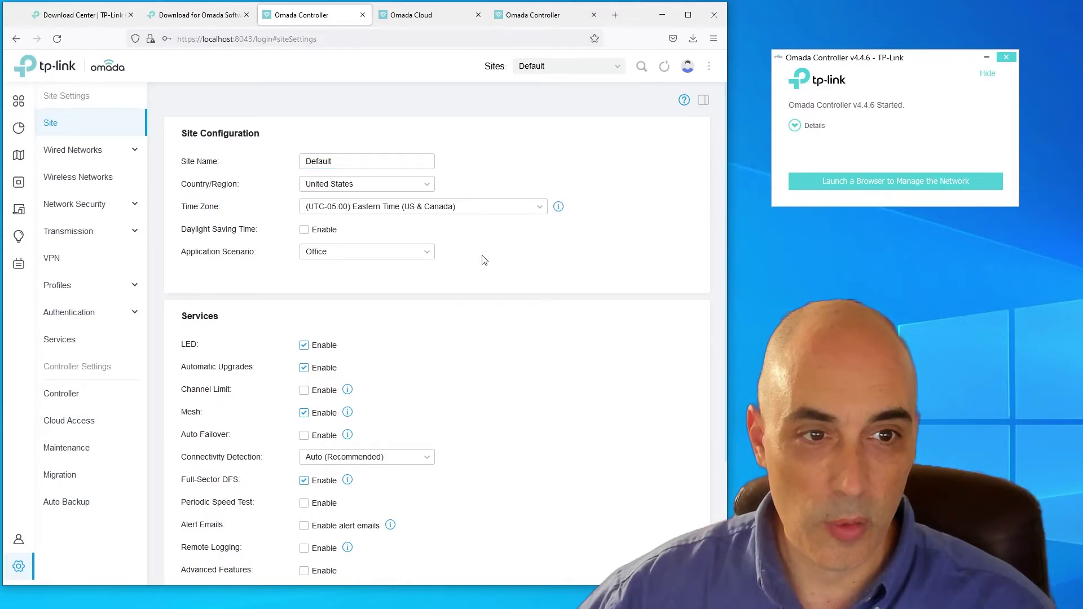
scroll(483, 260, down, 3)
drag(397, 508, 269, 499)
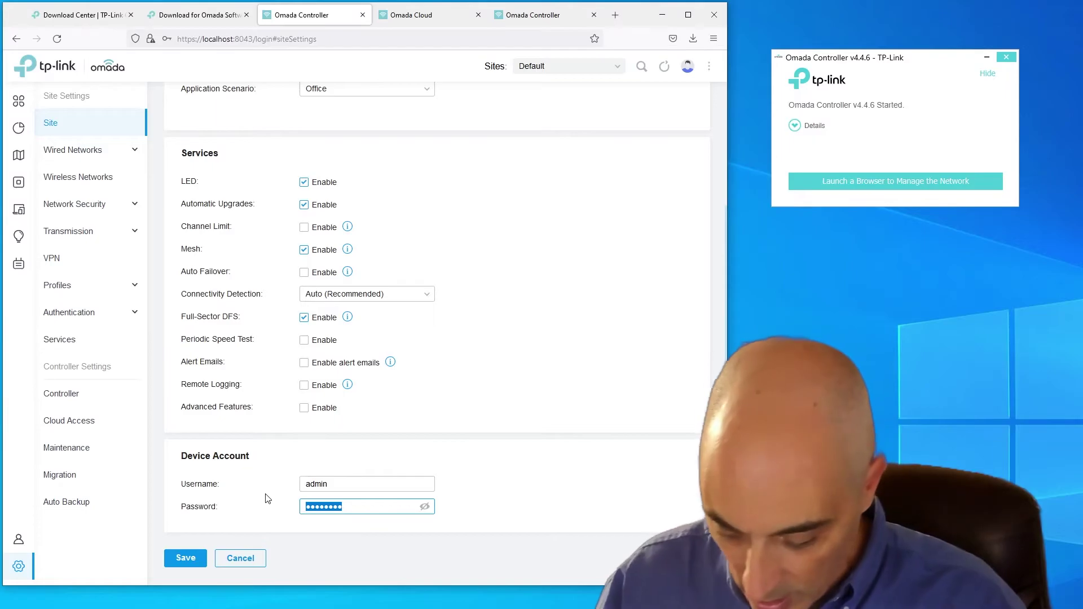
text(••)
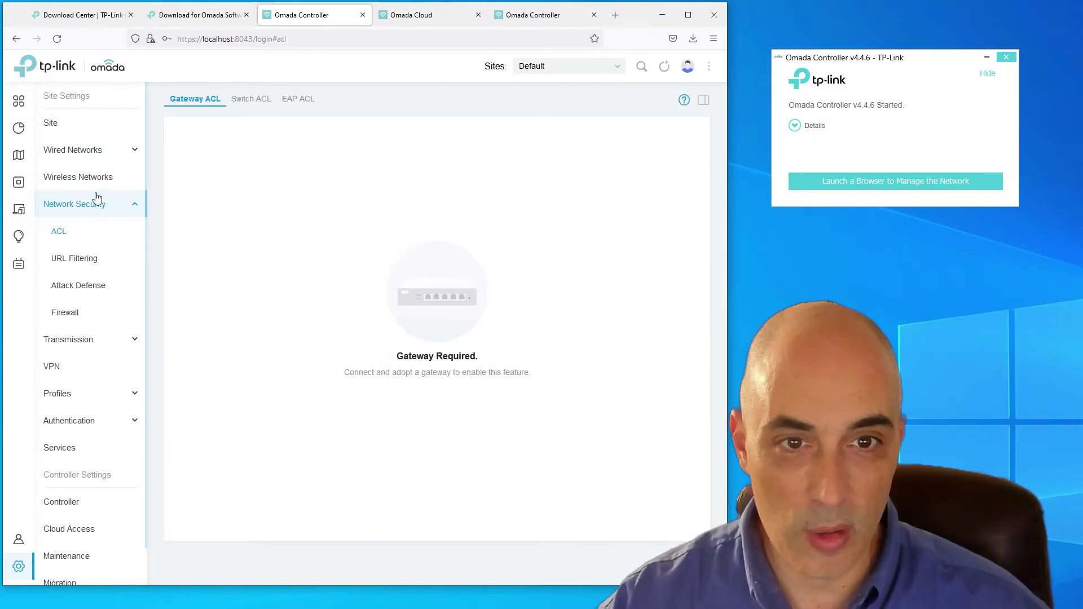
click(101, 177)
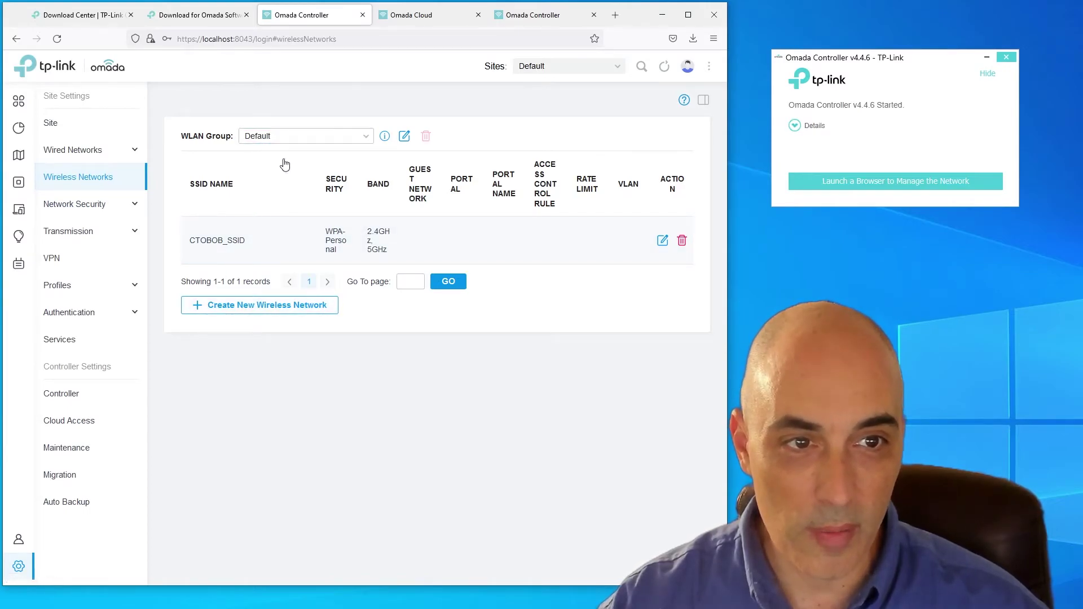
Create a new wireless network with SSID 'Test' and expand its Advanced Settings.
click(225, 309)
click(345, 160)
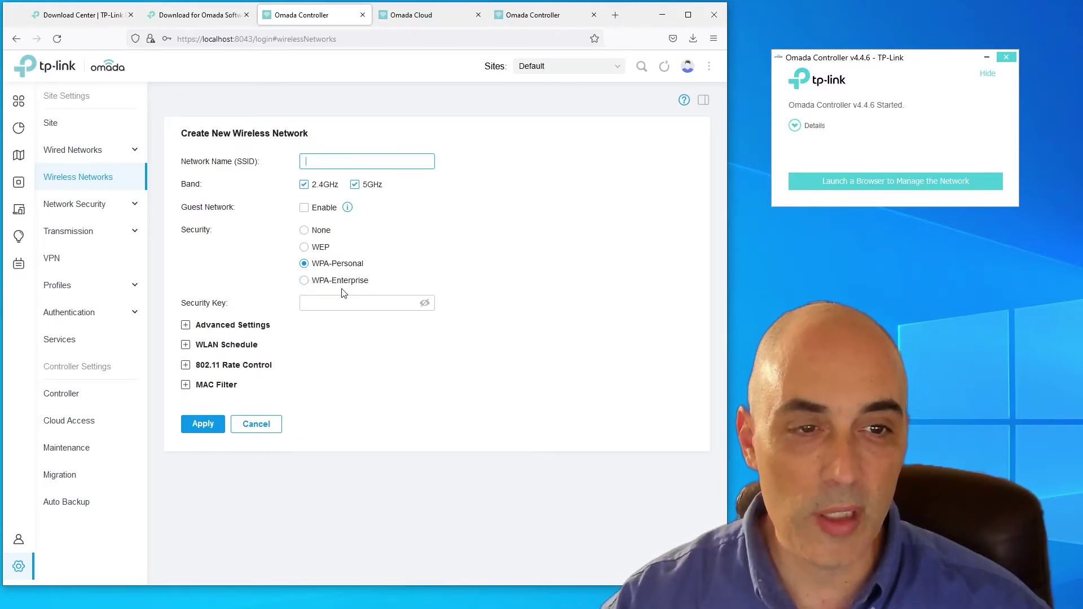
click(304, 282)
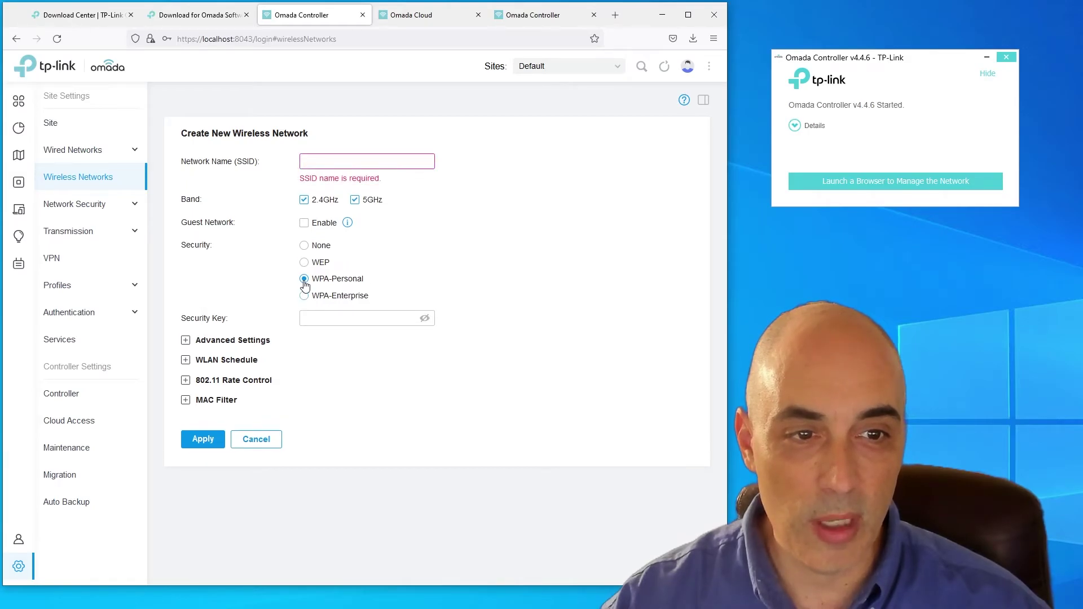
click(344, 163)
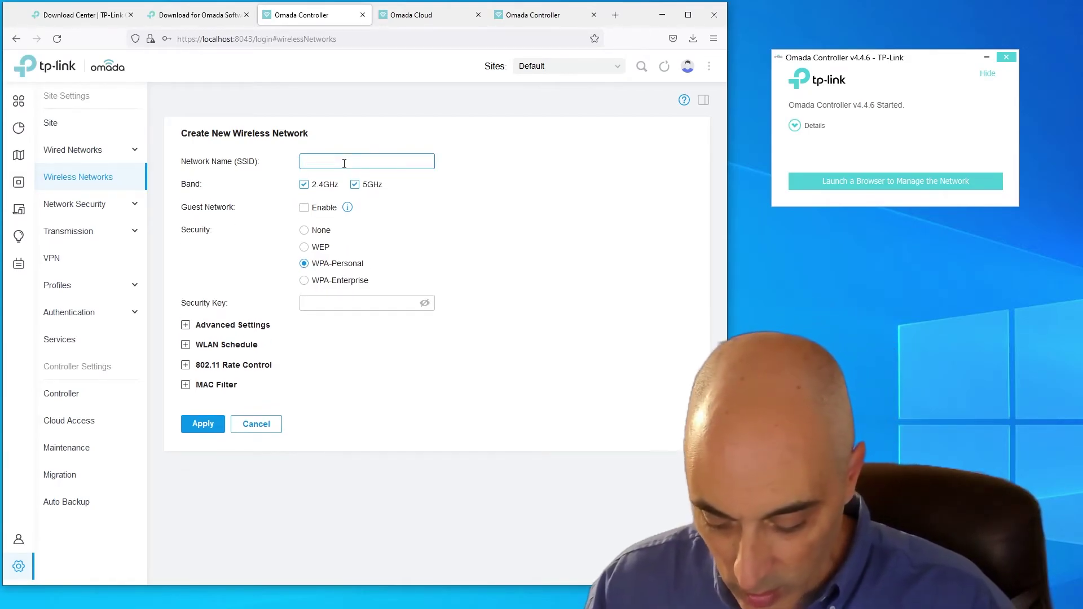
text(Test)
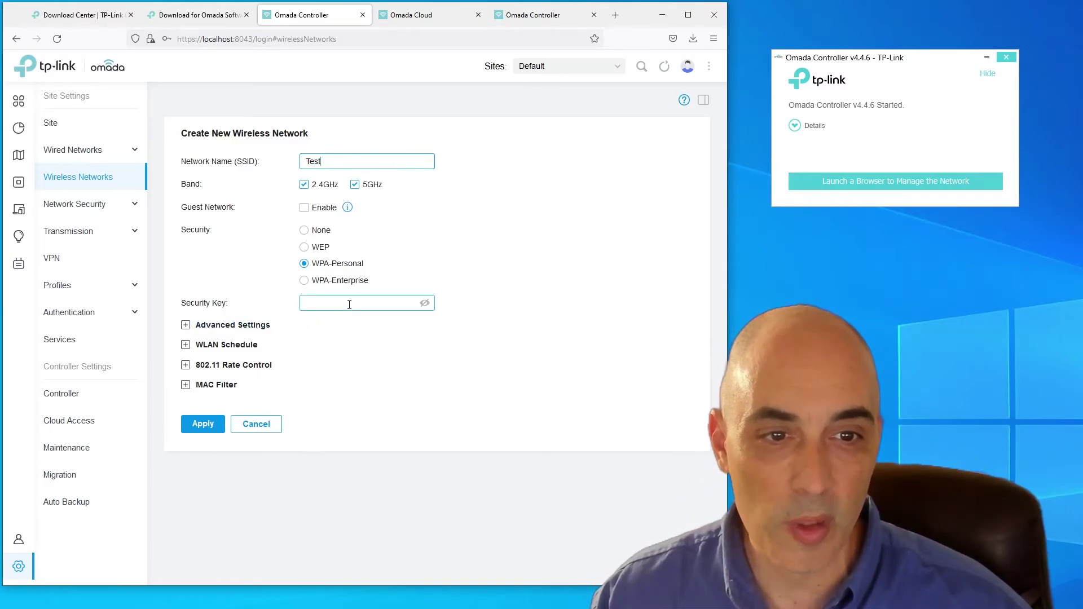
click(186, 326)
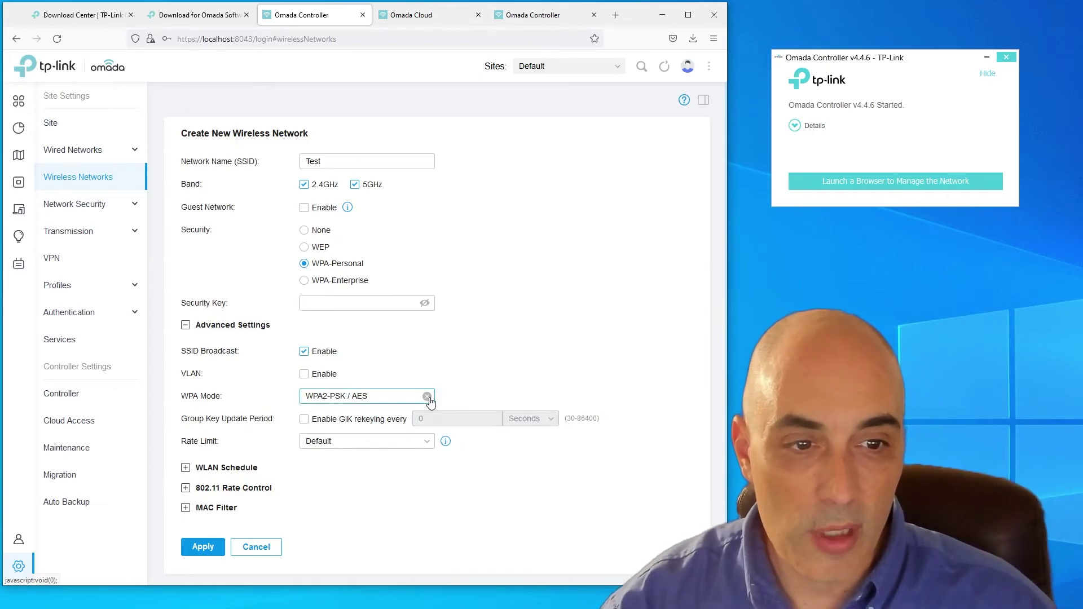
Set the Test network's WPA mode to WPA2-PSK/WPA3-SAE with AES encryption.
click(427, 396)
click(428, 400)
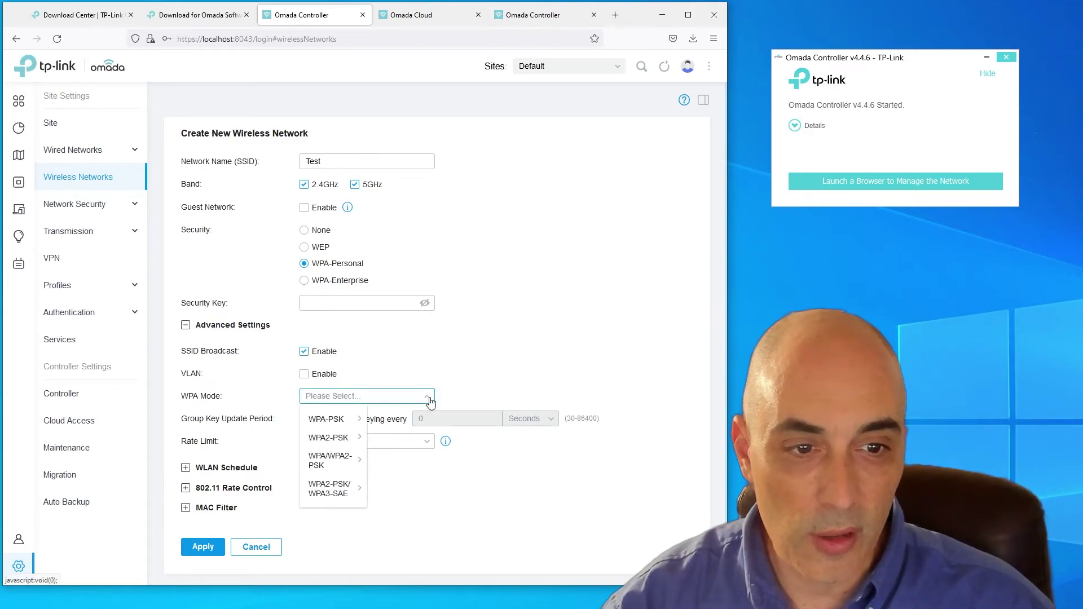
click(386, 409)
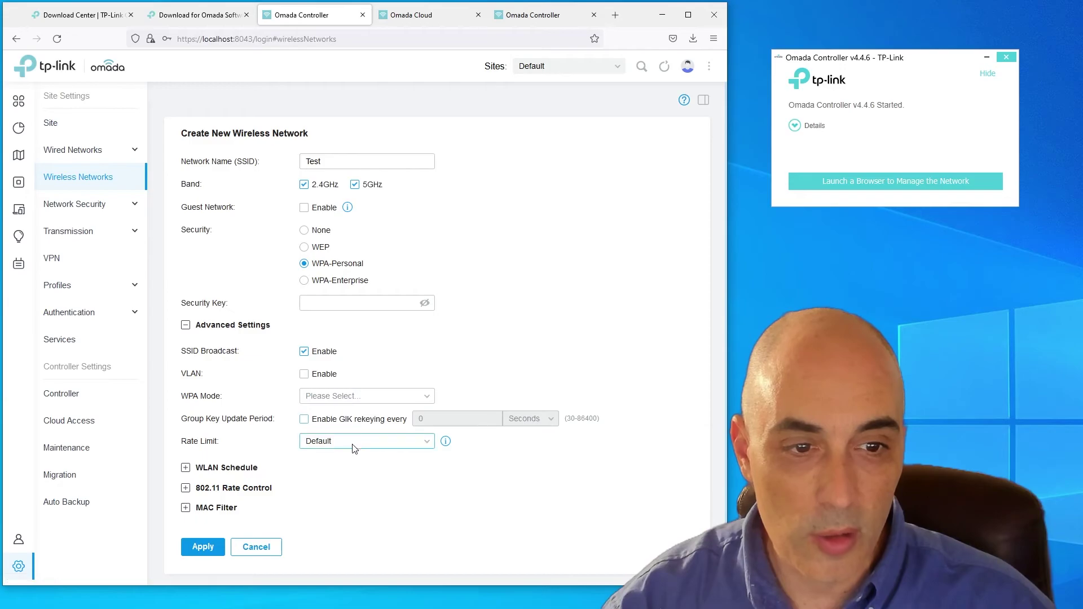
click(399, 396)
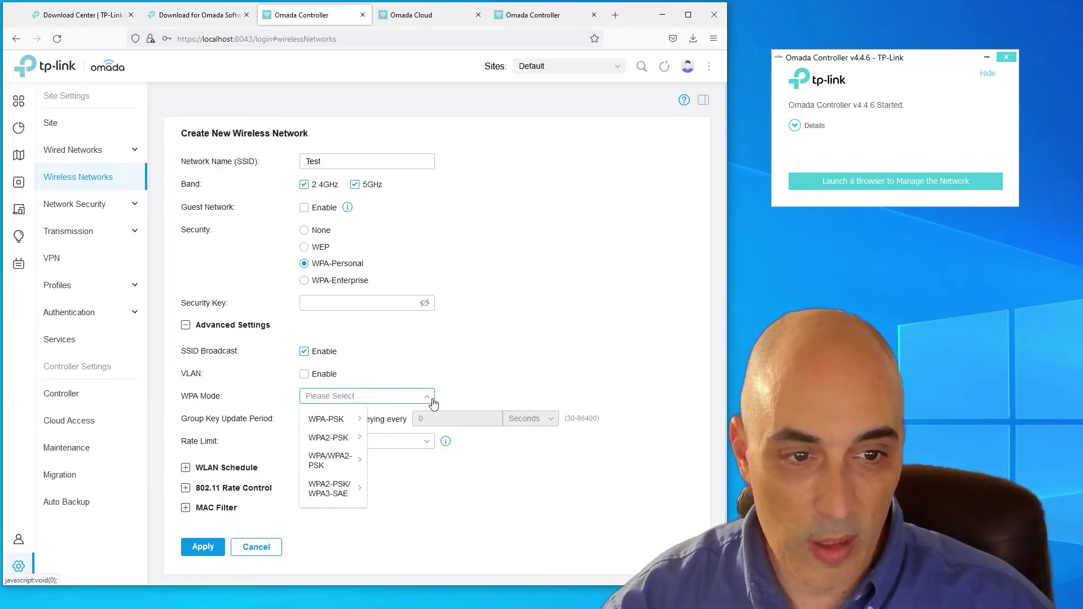
click(433, 403)
click(428, 398)
click(394, 458)
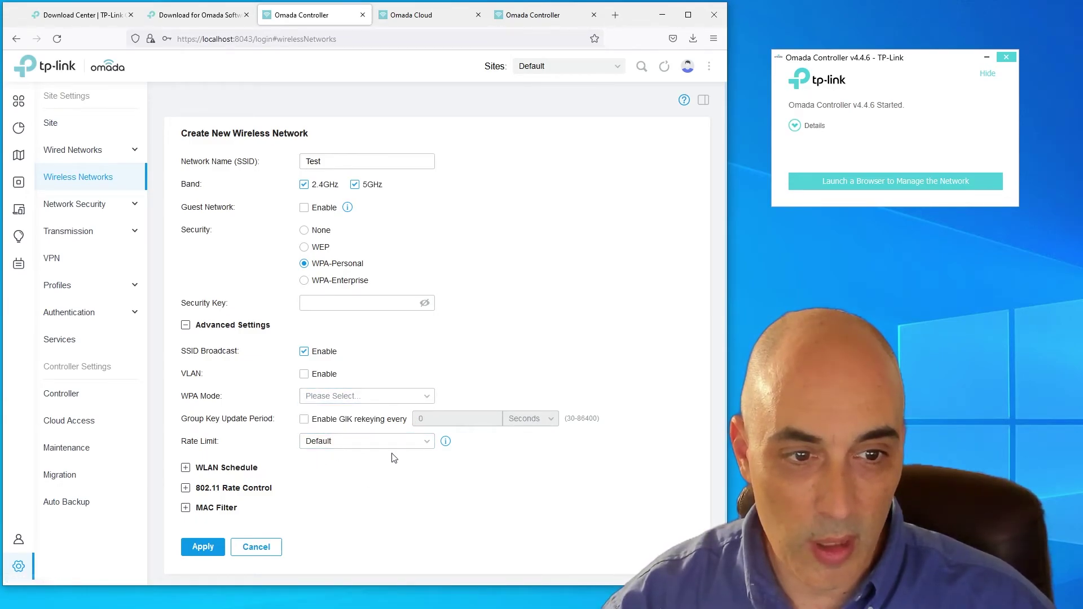
click(429, 397)
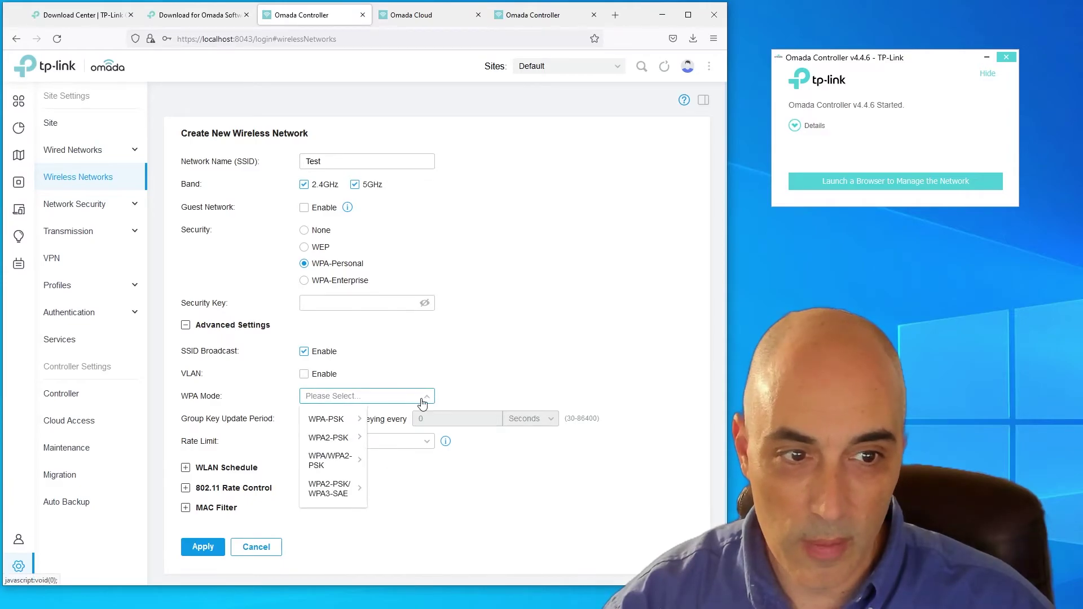
click(381, 400)
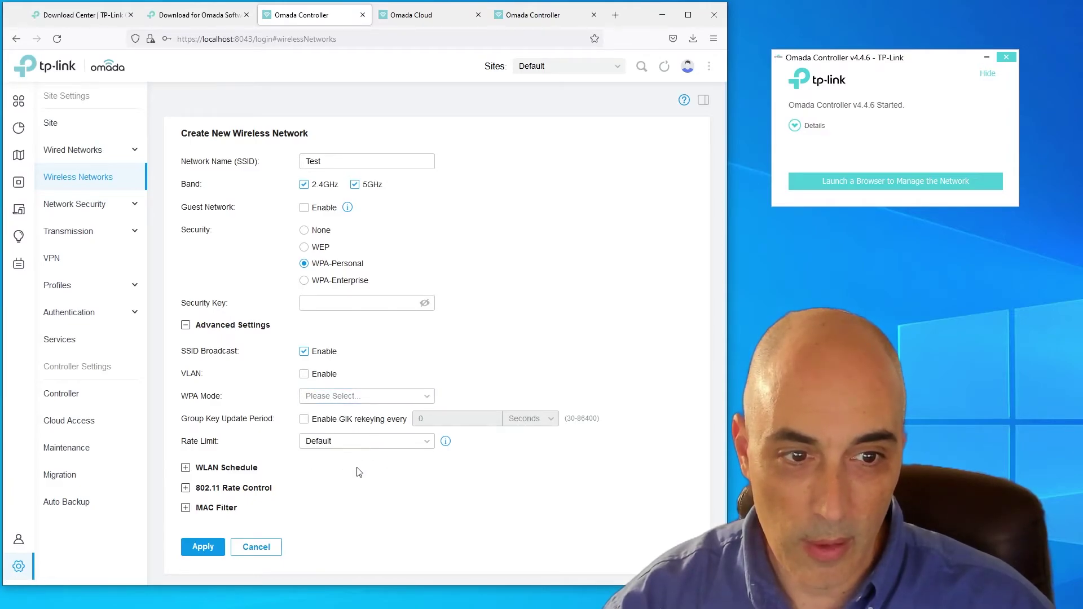
click(357, 402)
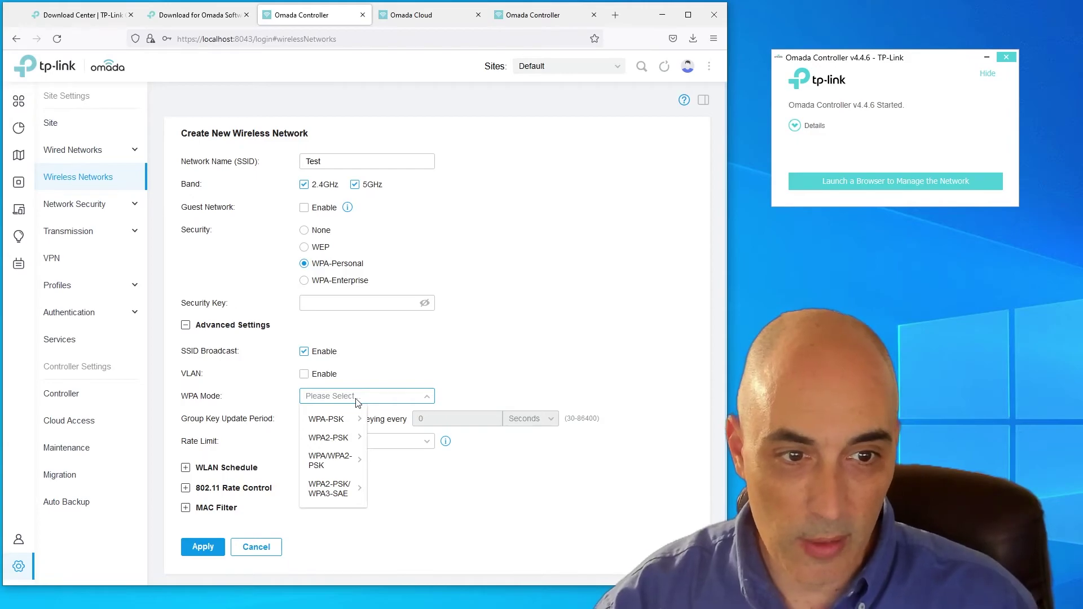
scroll(355, 402, down, 2)
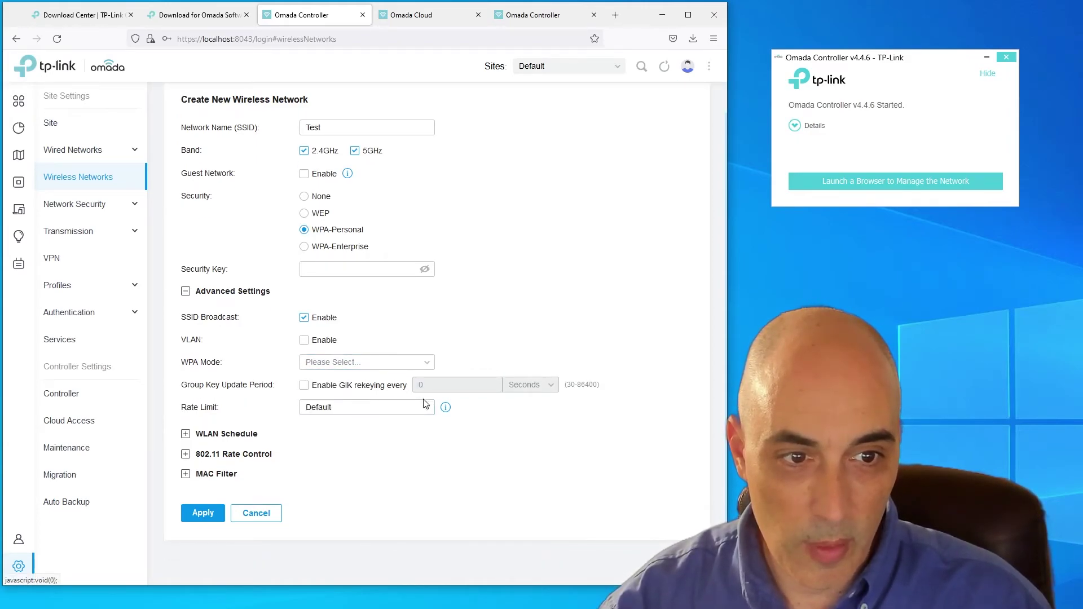
click(356, 361)
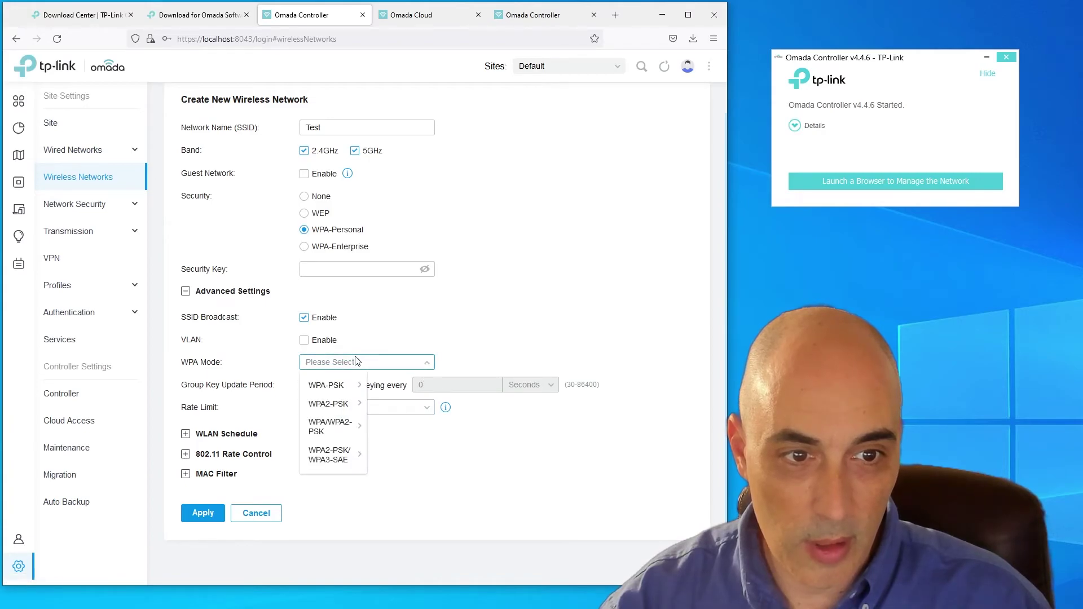
click(330, 388)
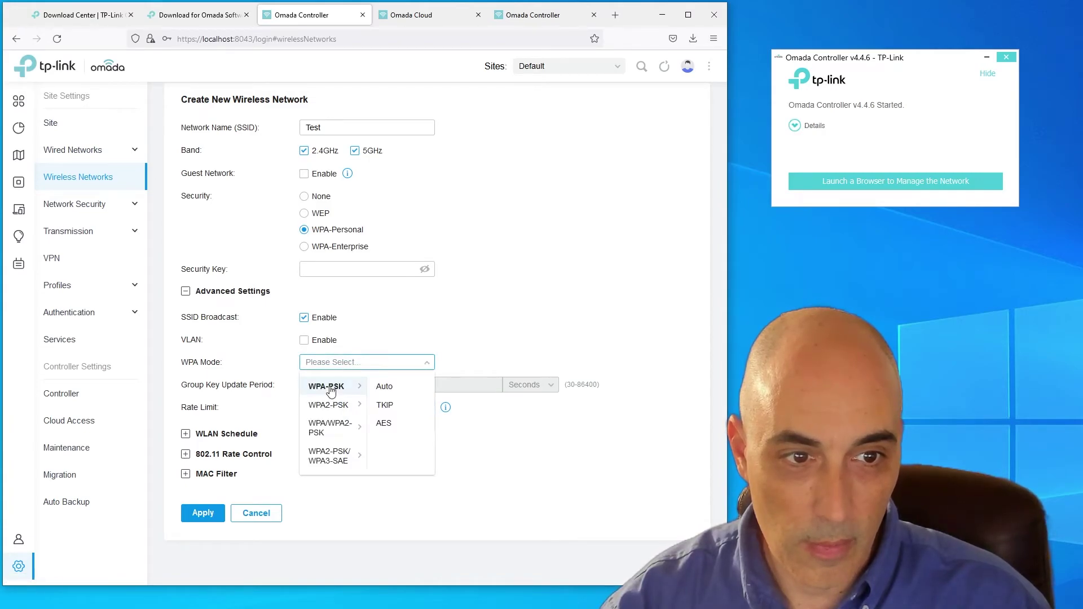
click(327, 454)
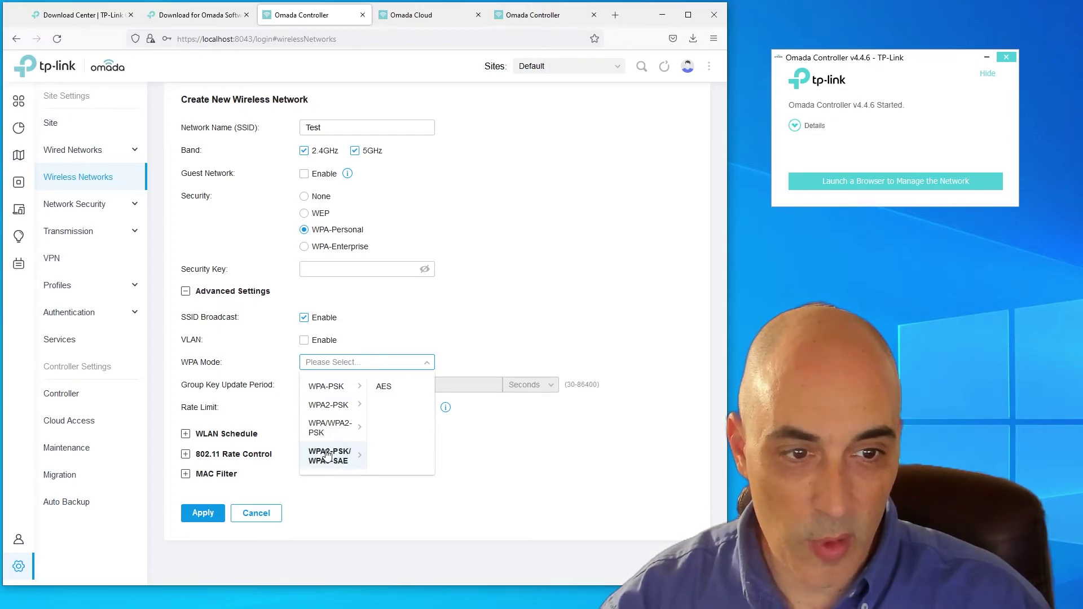
click(381, 387)
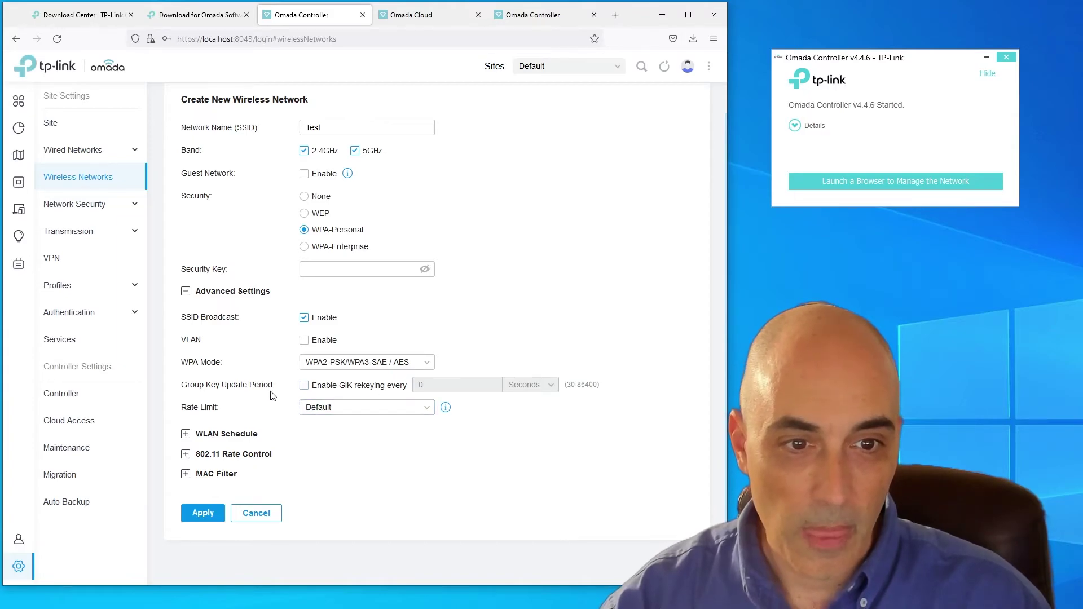
Keep the Default rate limit and expand the WLAN Schedule and 802.11 Rate Control options.
click(425, 413)
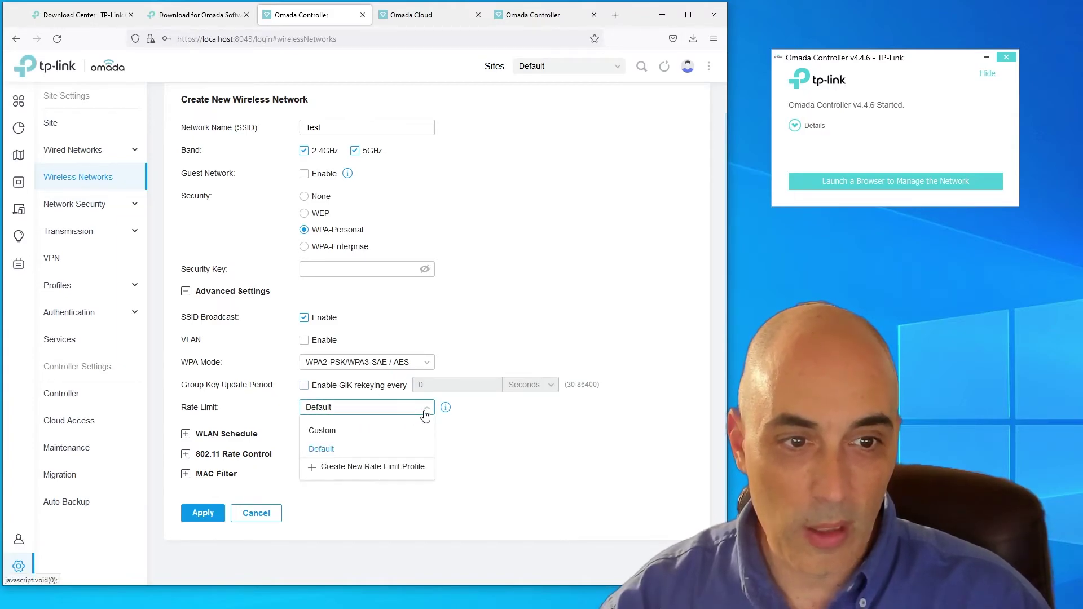
click(426, 414)
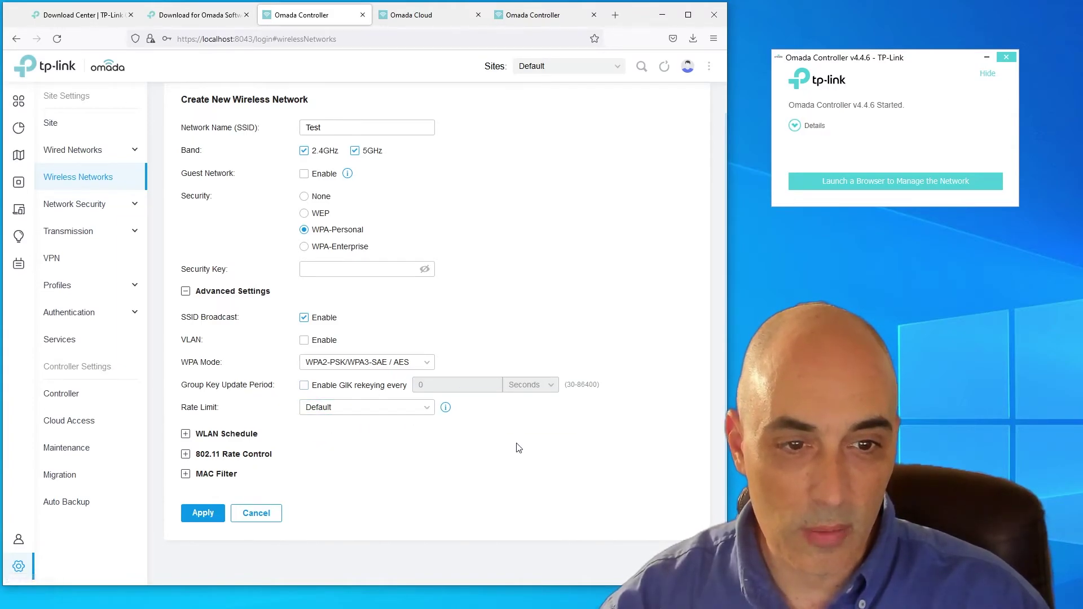
click(190, 435)
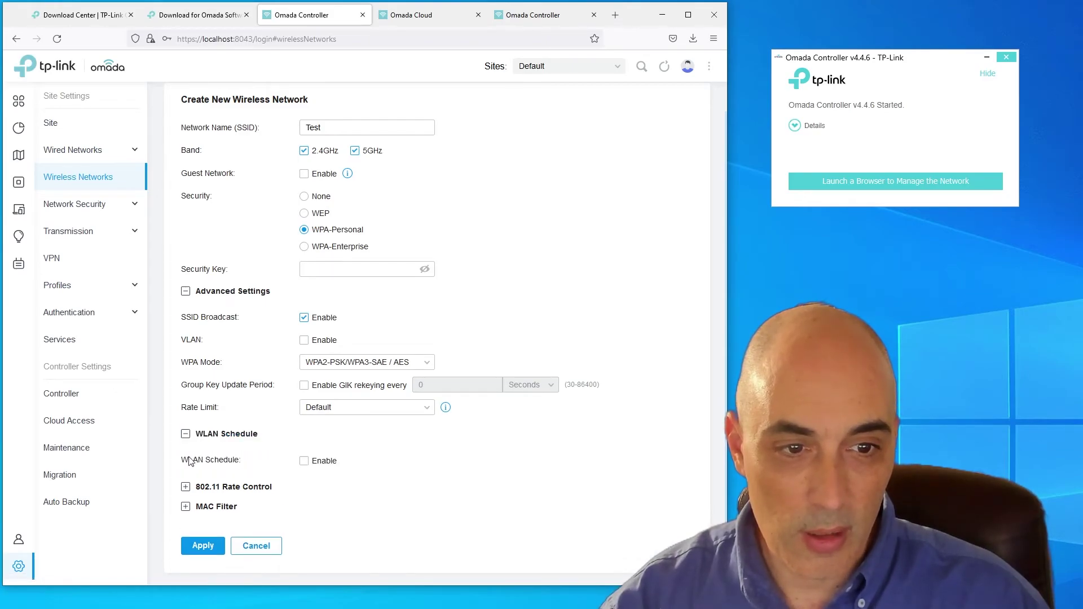
click(186, 488)
scroll(337, 383, down, 2)
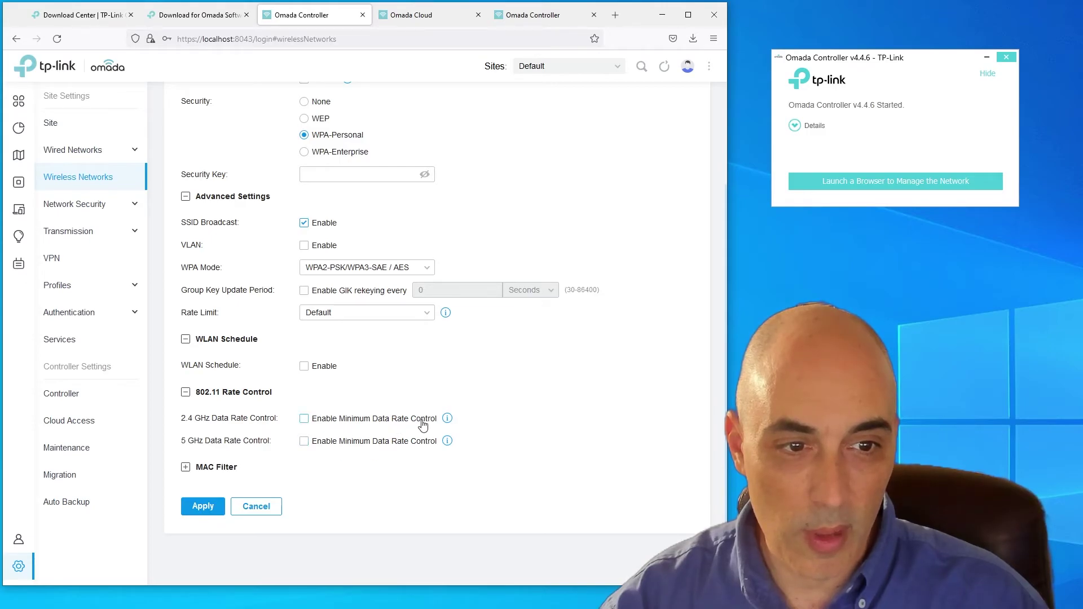
Expand the MAC Filter options of the Test network and return to the form's top.
click(186, 468)
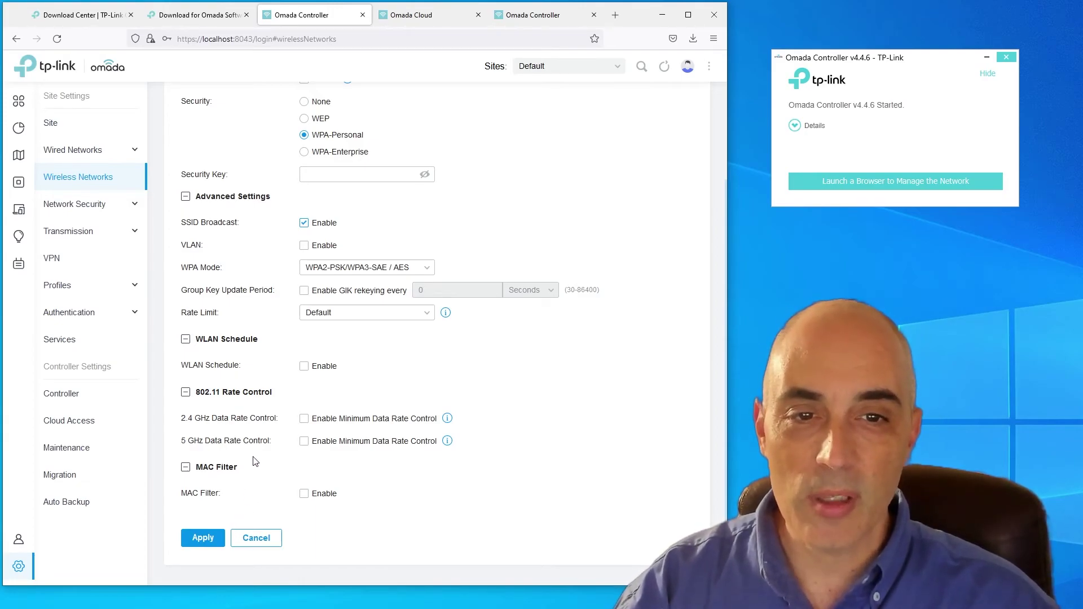
scroll(275, 376, up, 3)
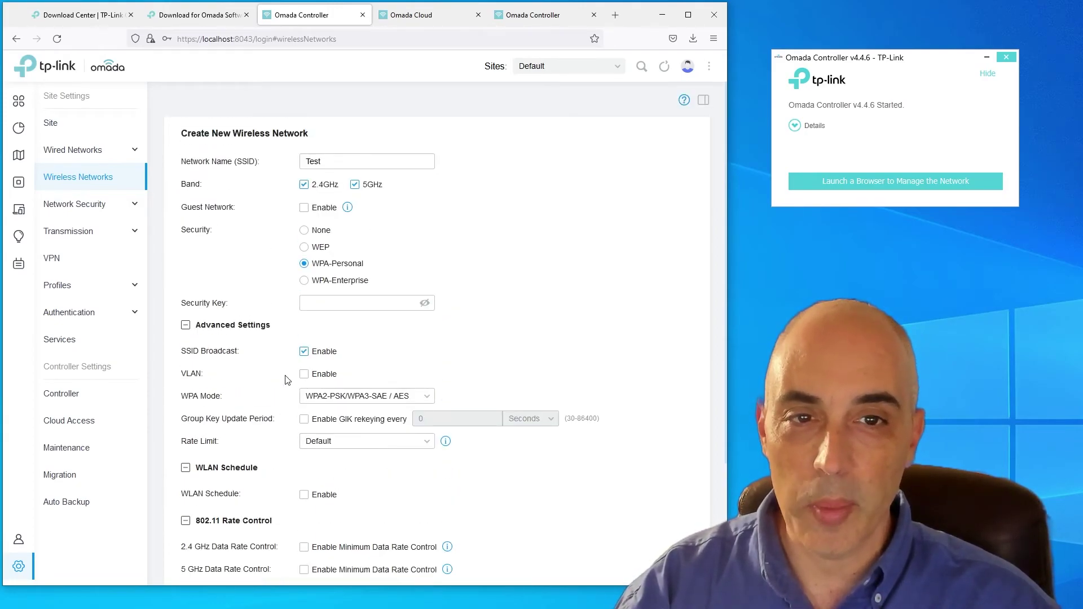
Save the Site settings under Wired Networks, then go back to the Dashboard showing 1 site and 1 EAP.
click(86, 150)
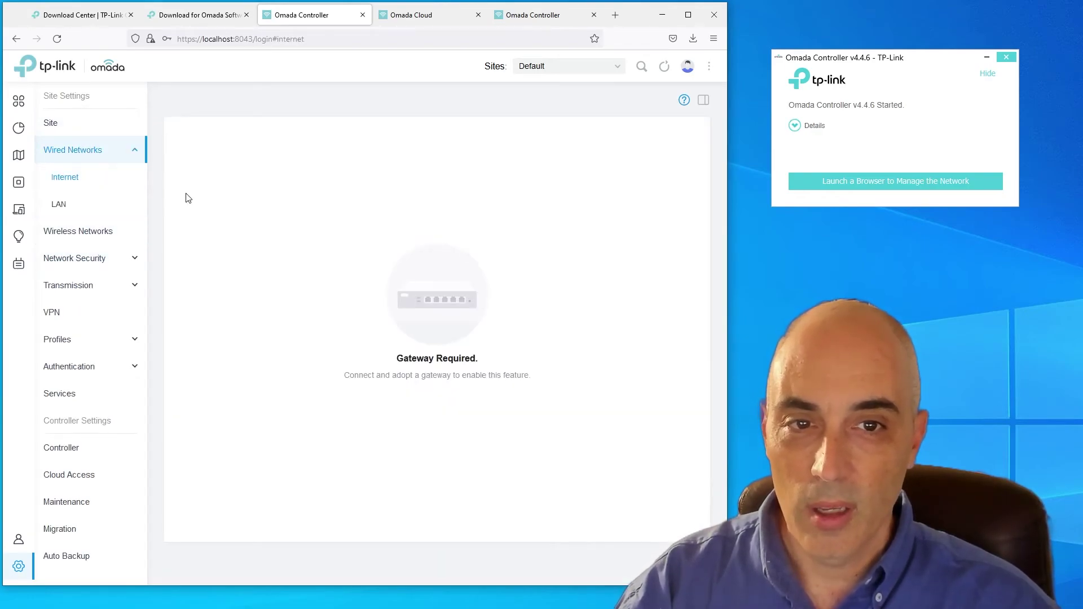
click(66, 119)
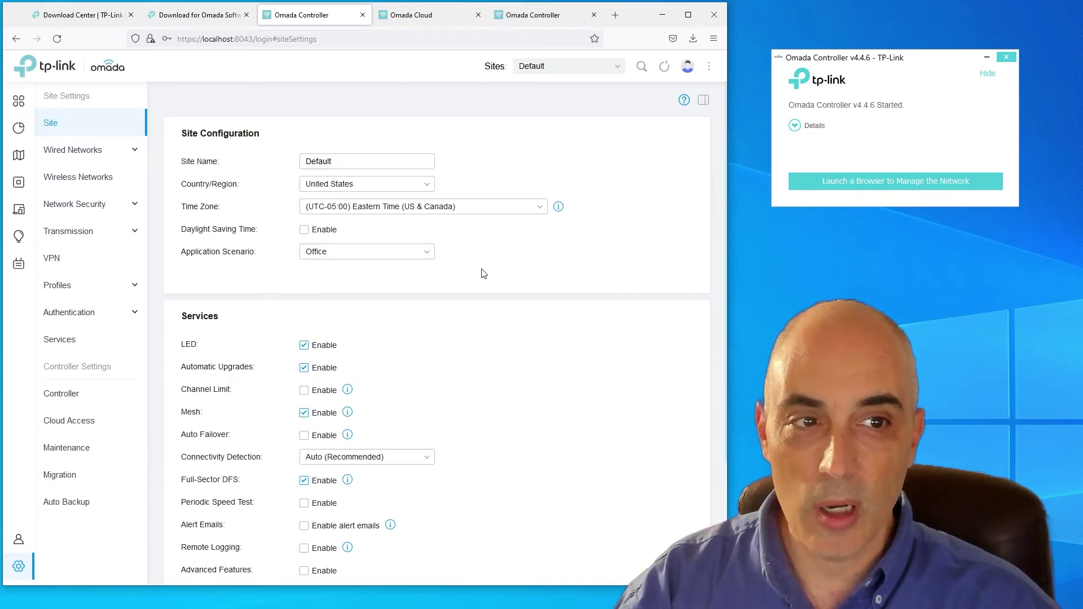
scroll(483, 274, down, 3)
scroll(483, 273, up, 3)
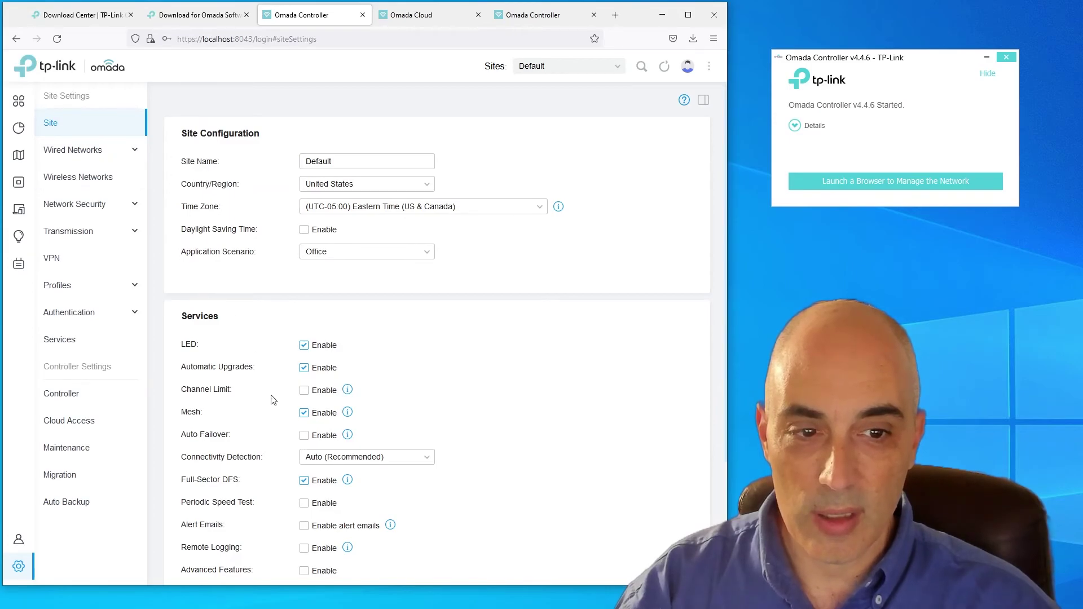
scroll(294, 471, down, 3)
click(185, 558)
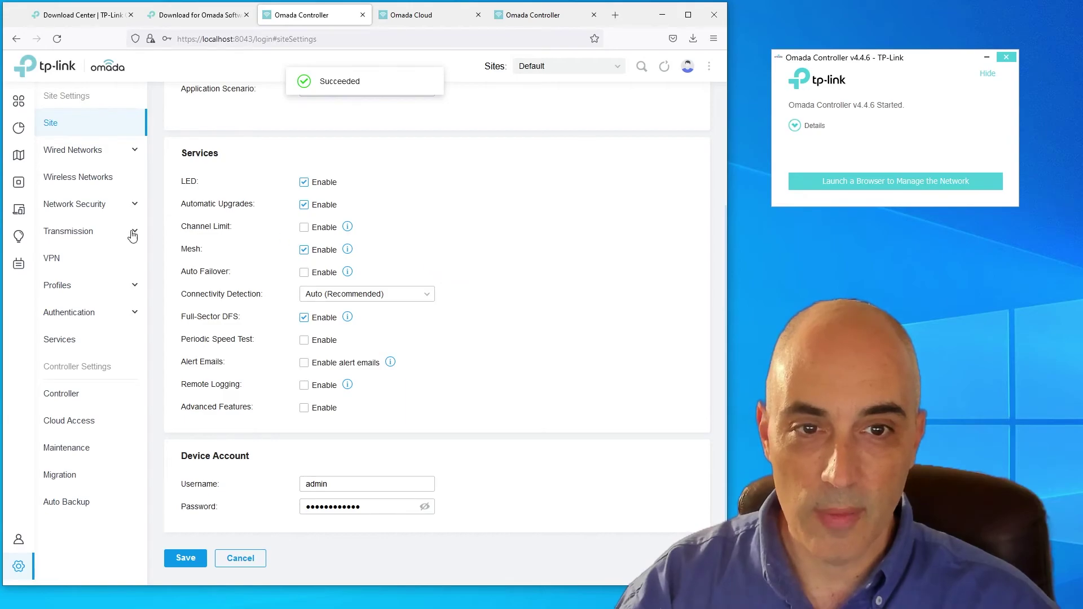
mouse_move(22, 128)
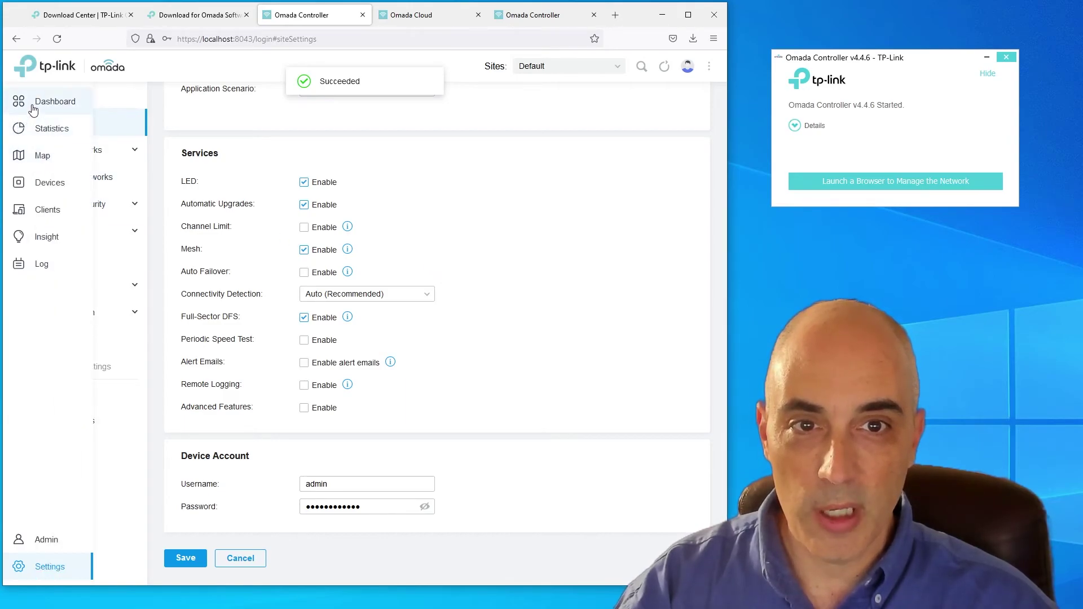
click(23, 103)
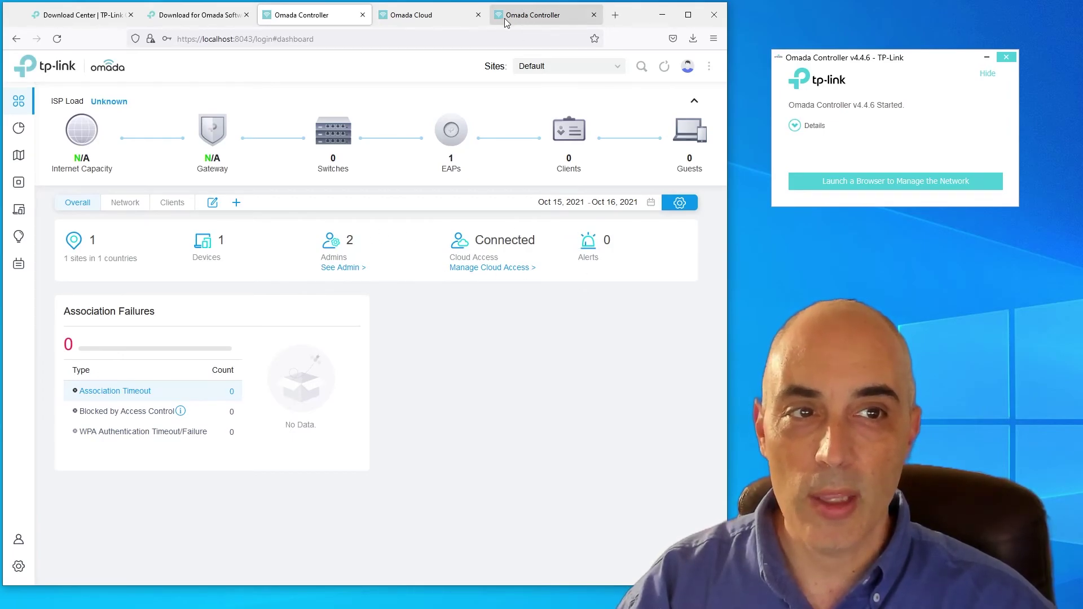
Switch to Omada Cloud to see the software controller listed Online at 192.168.1.143.
click(441, 17)
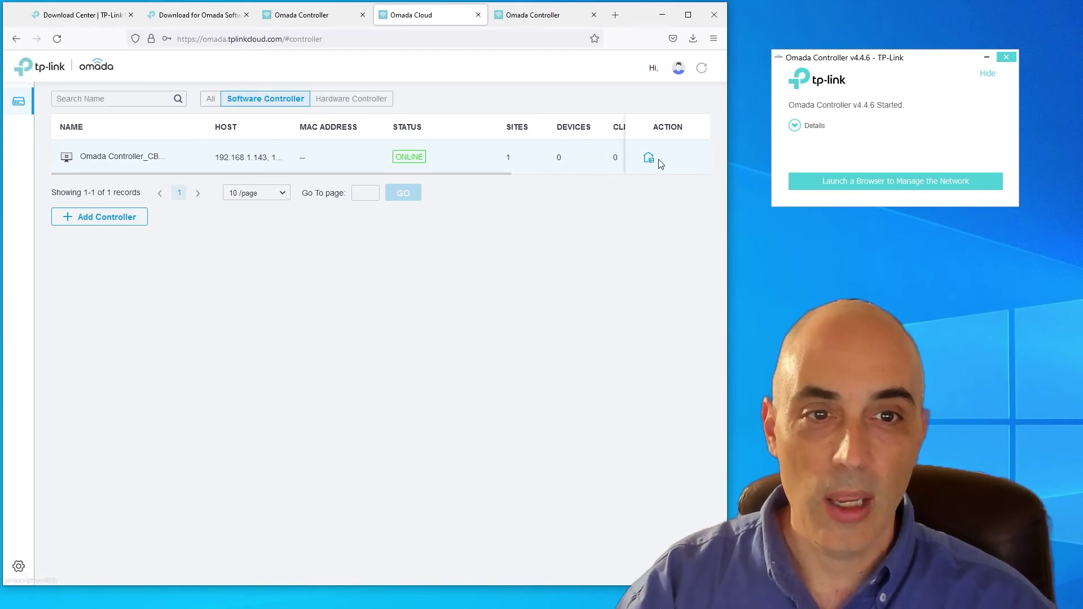
Return to the local controller and view the Statistics Performance charts for Oct 15–16, 2021.
click(309, 18)
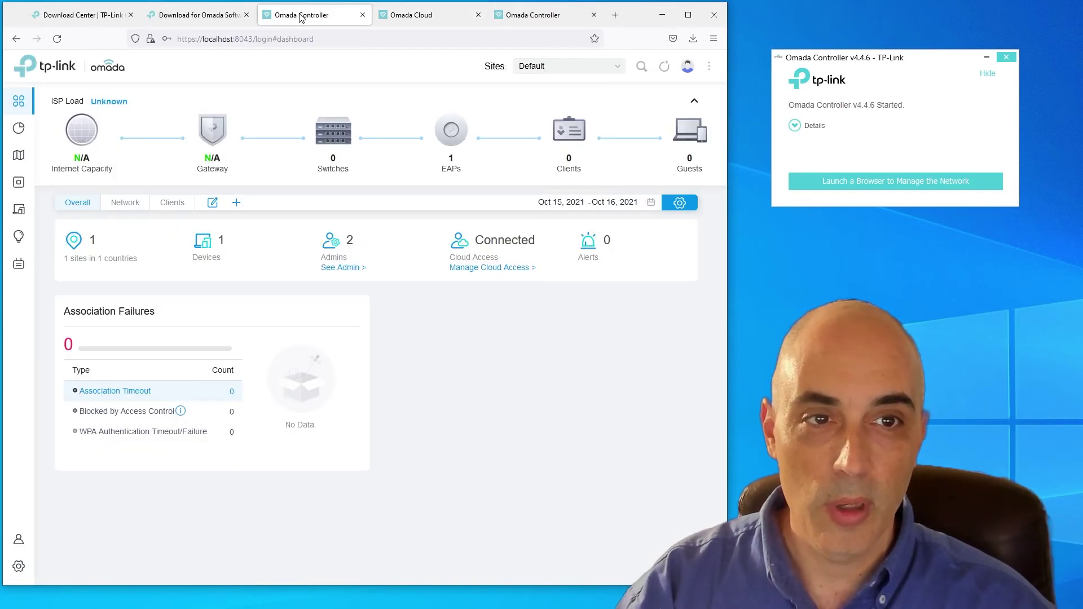
click(13, 130)
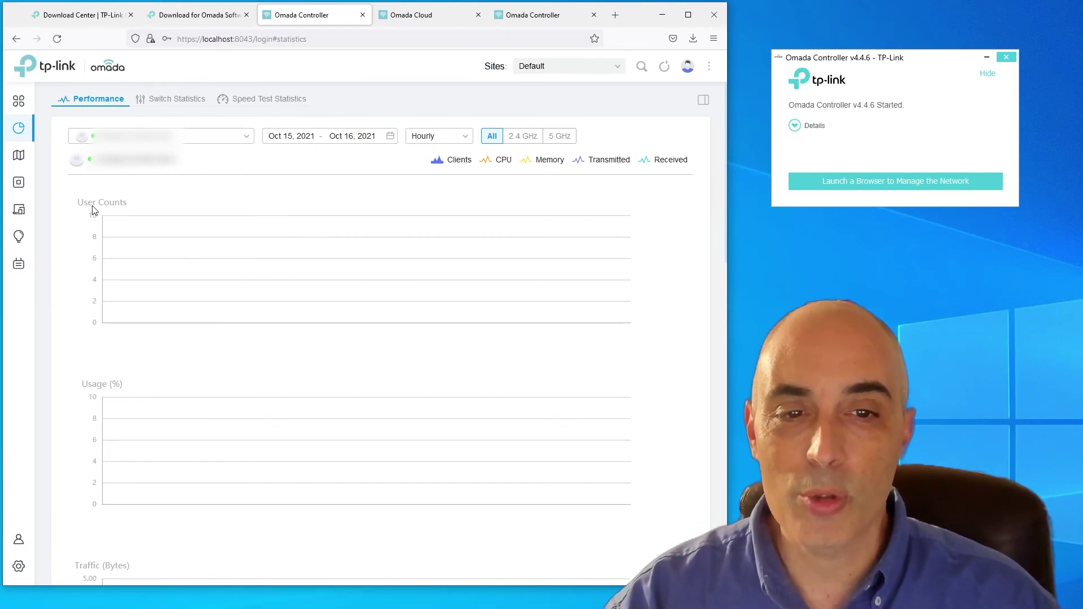
scroll(293, 401, down, 3)
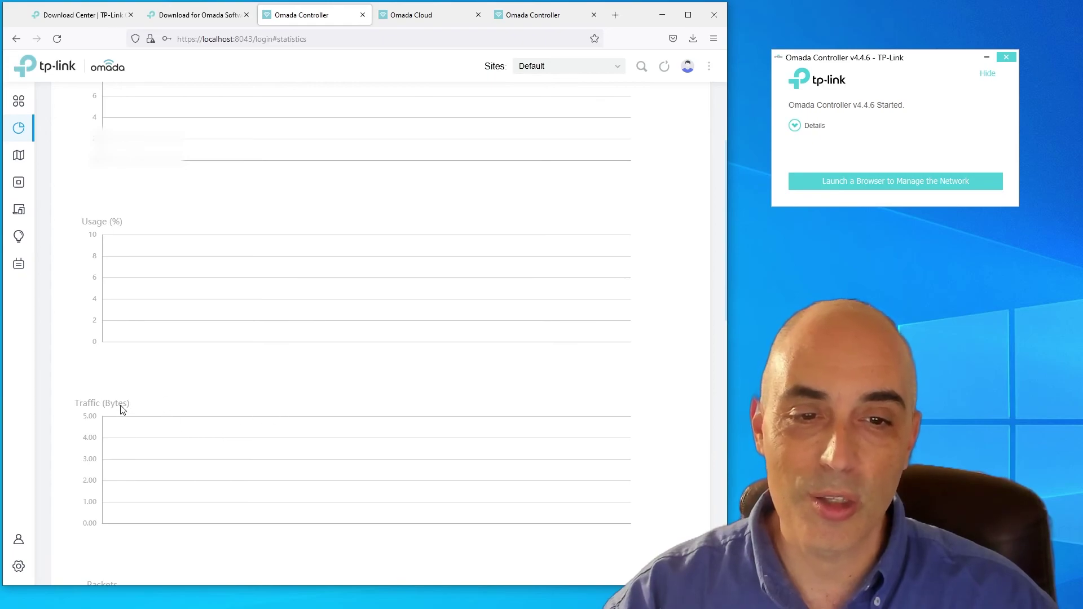
scroll(288, 451, up, 3)
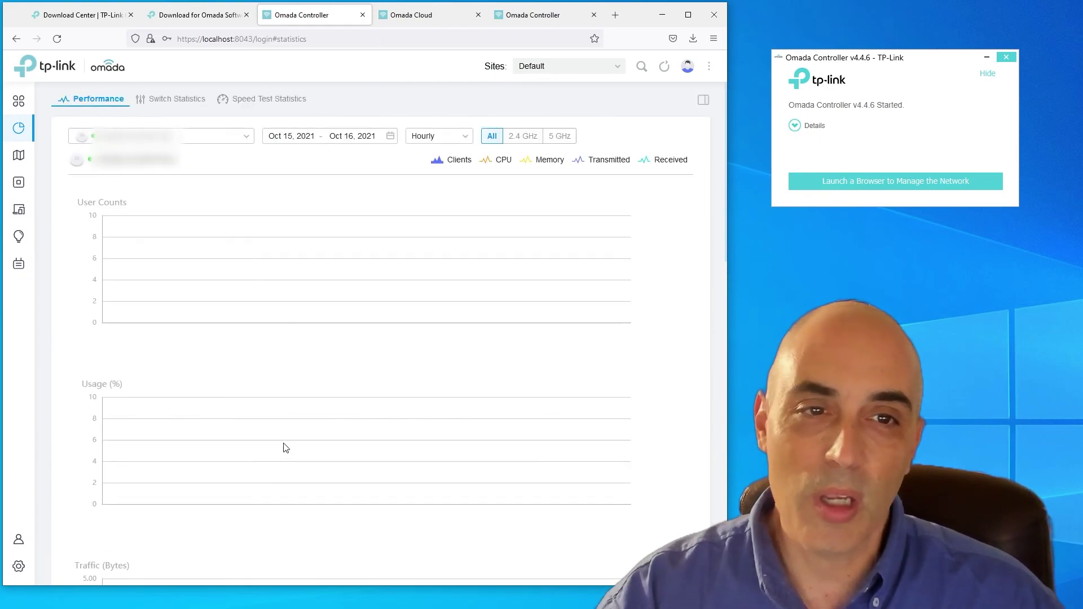